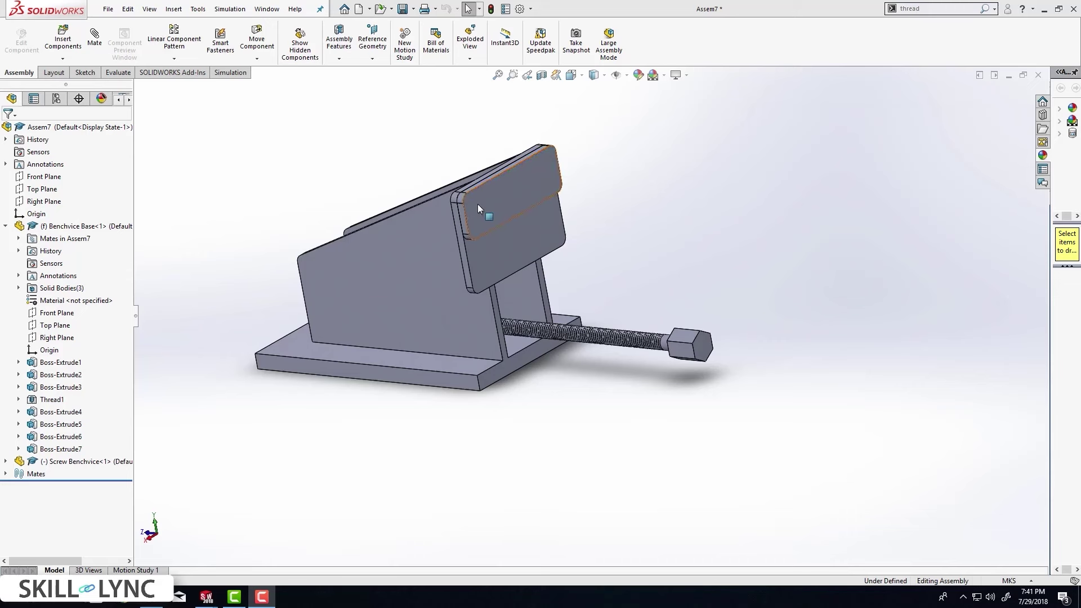
- Open Benchvice Base as its own part and expand Boss-Extrude4 to reach Sketch8
right_click(441, 255)
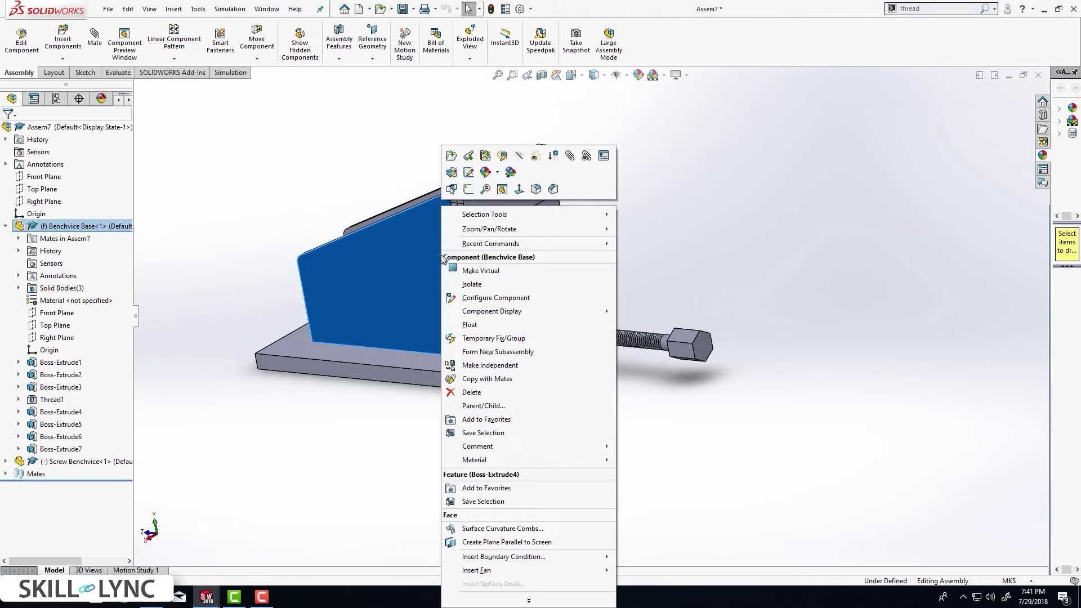
click(451, 156)
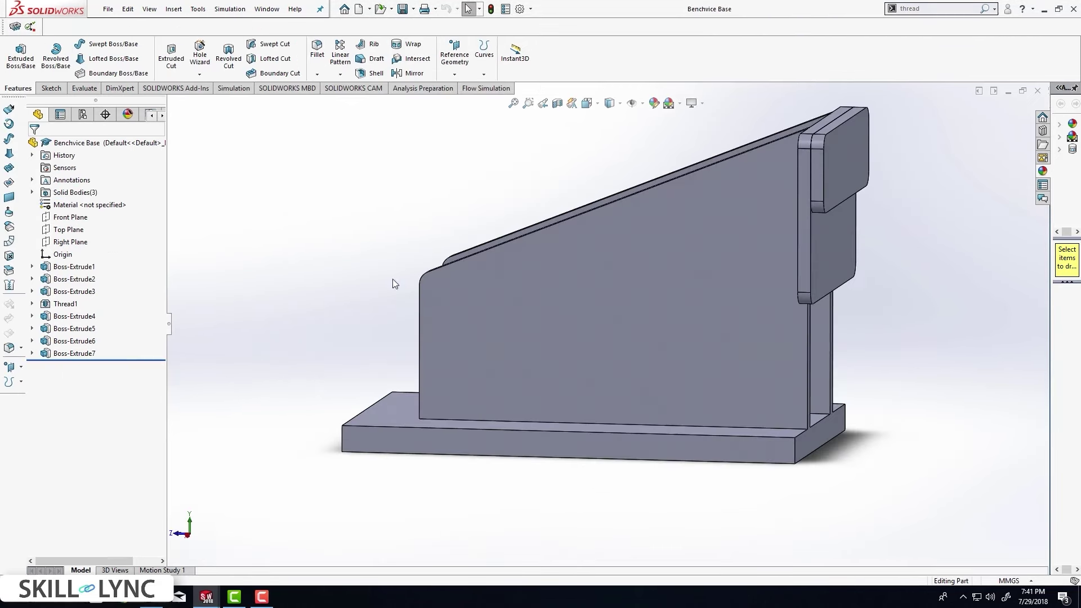
click(32, 317)
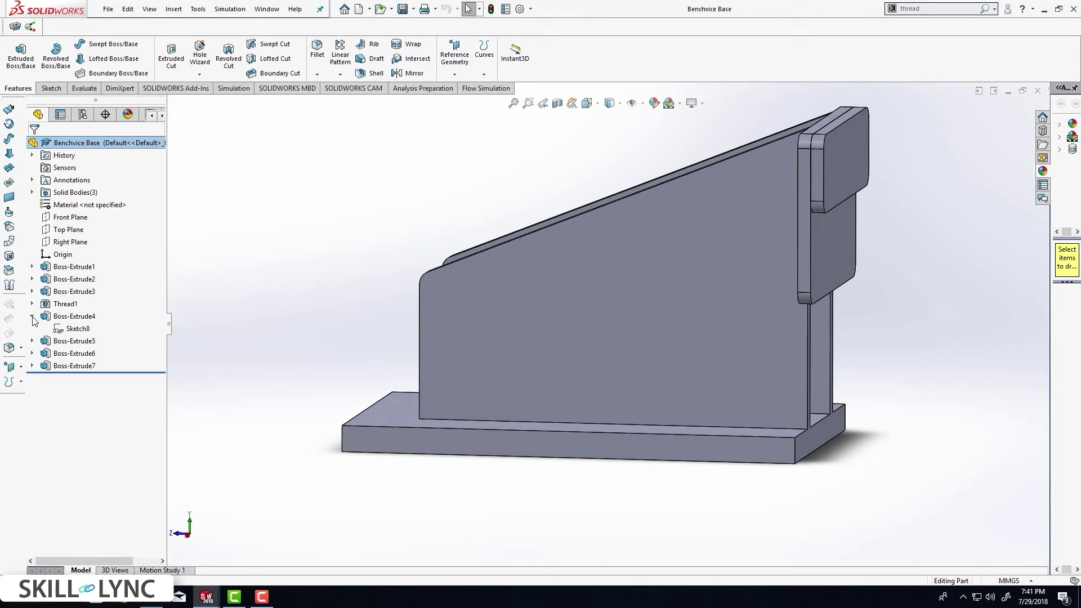
right_click(59, 330)
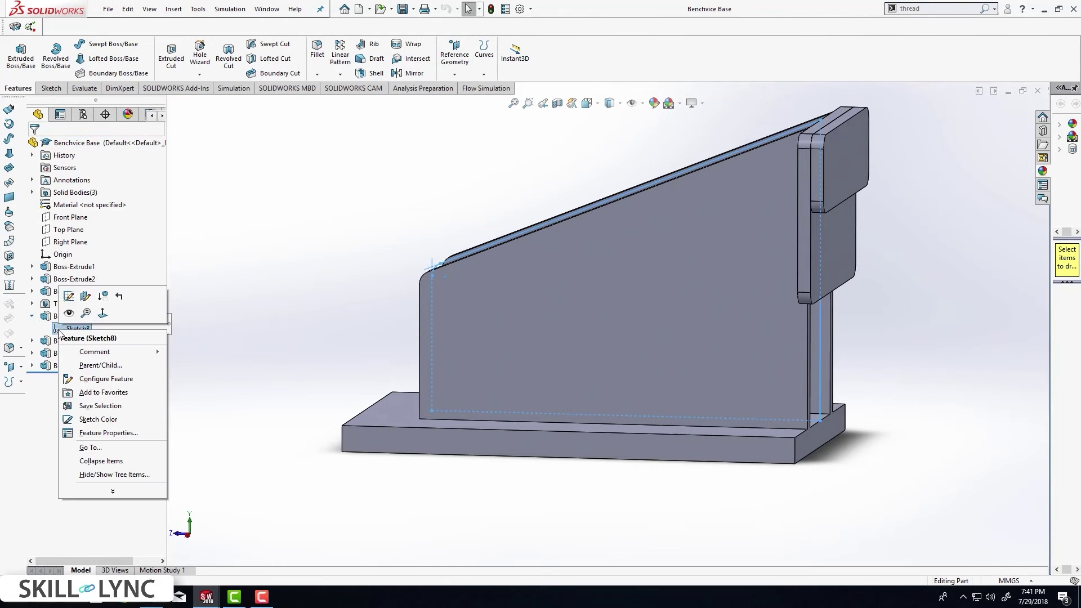
- Edit Sketch8, changing the 55 mm height to 45 and the 115 mm height to 105
click(70, 303)
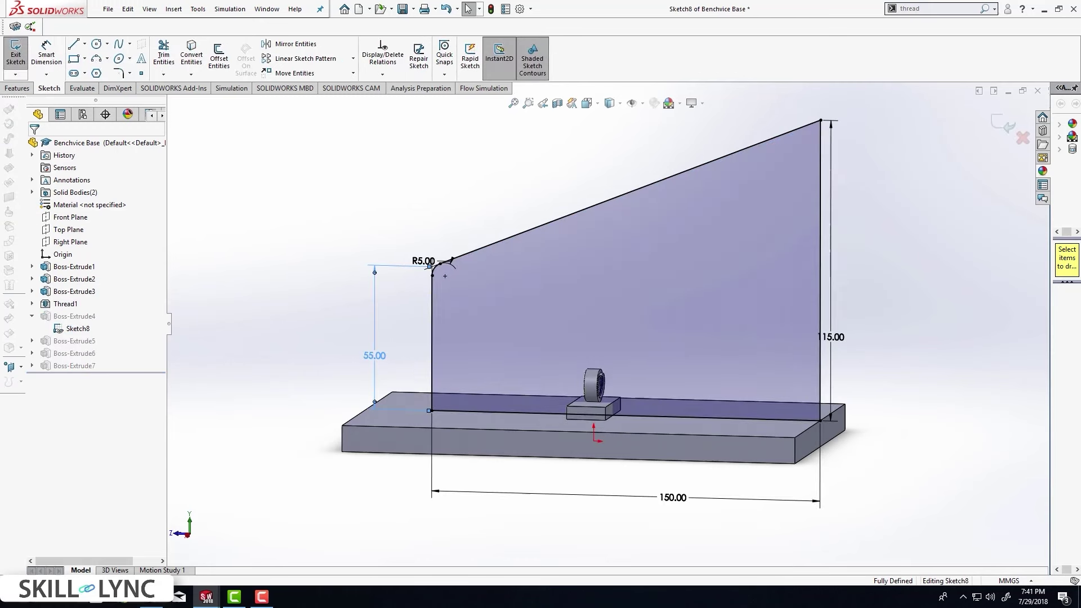
double_click(374, 355)
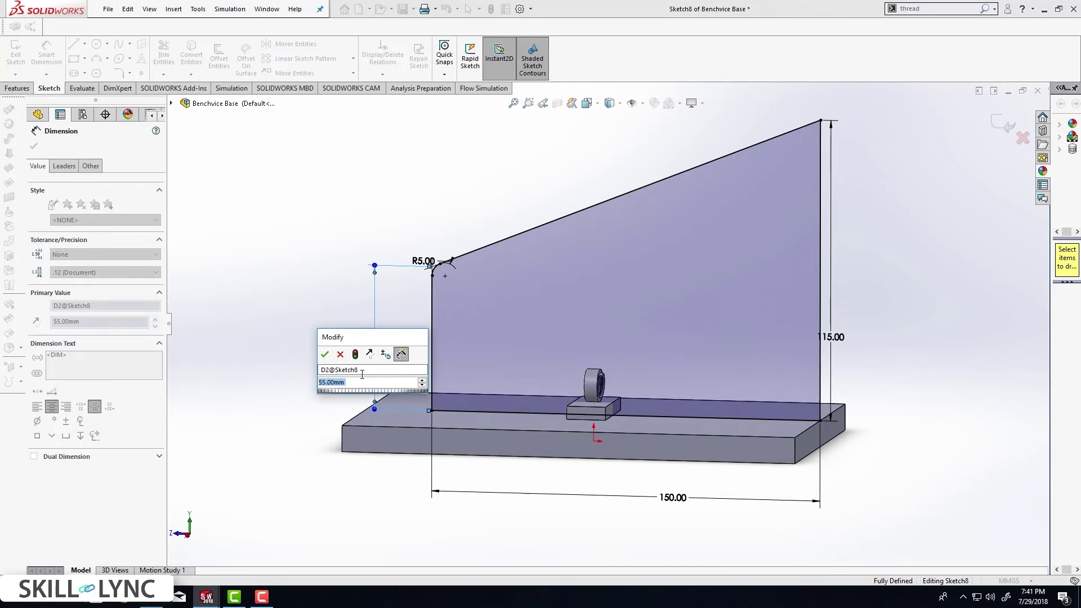
text(45)
key(Return)
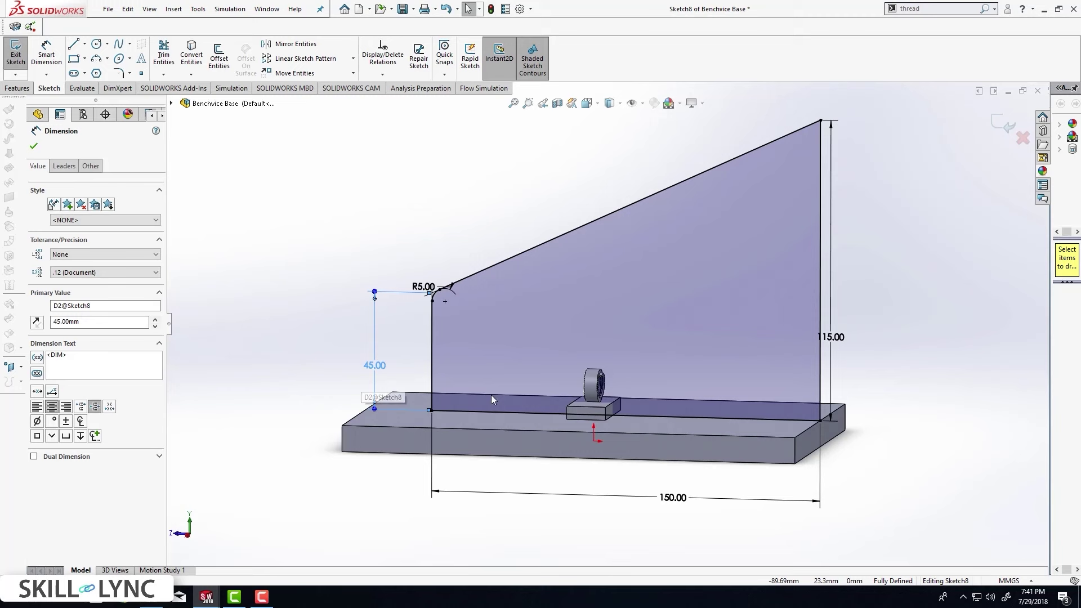
key(Escape)
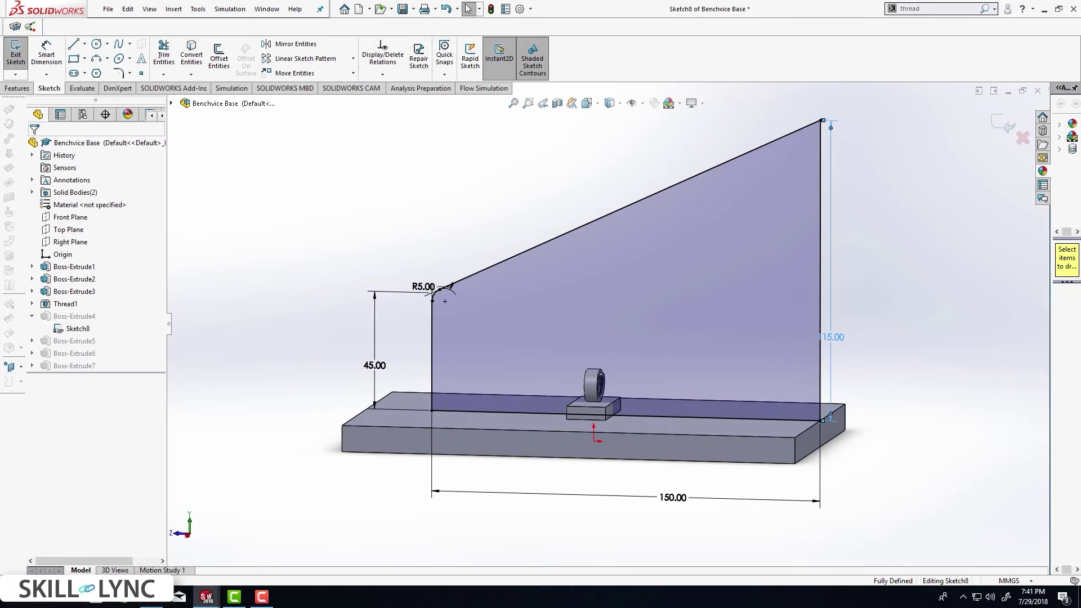
double_click(831, 337)
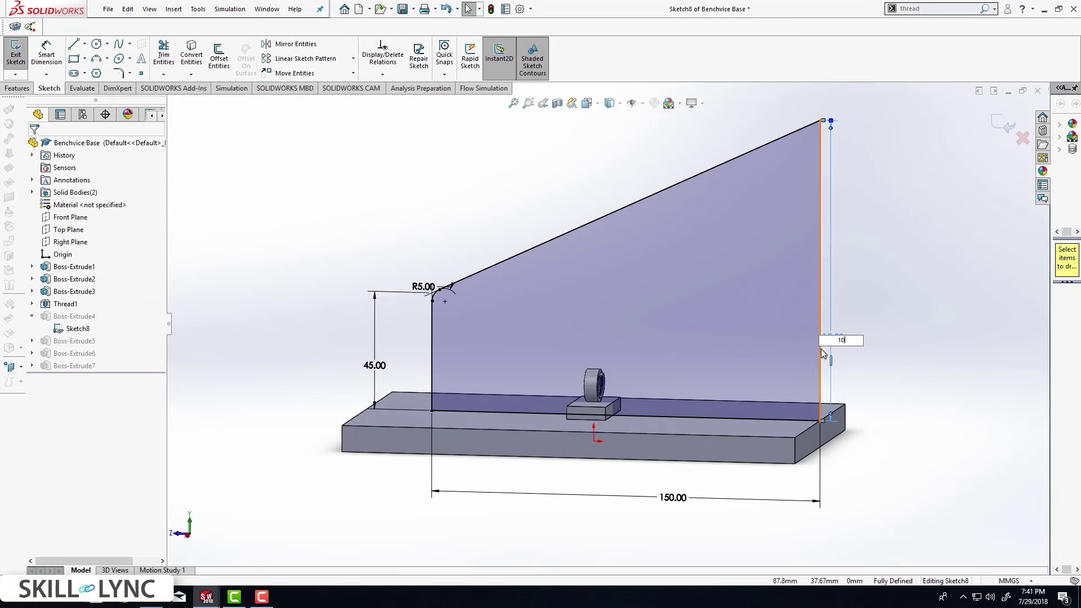
text(105)
key(Return)
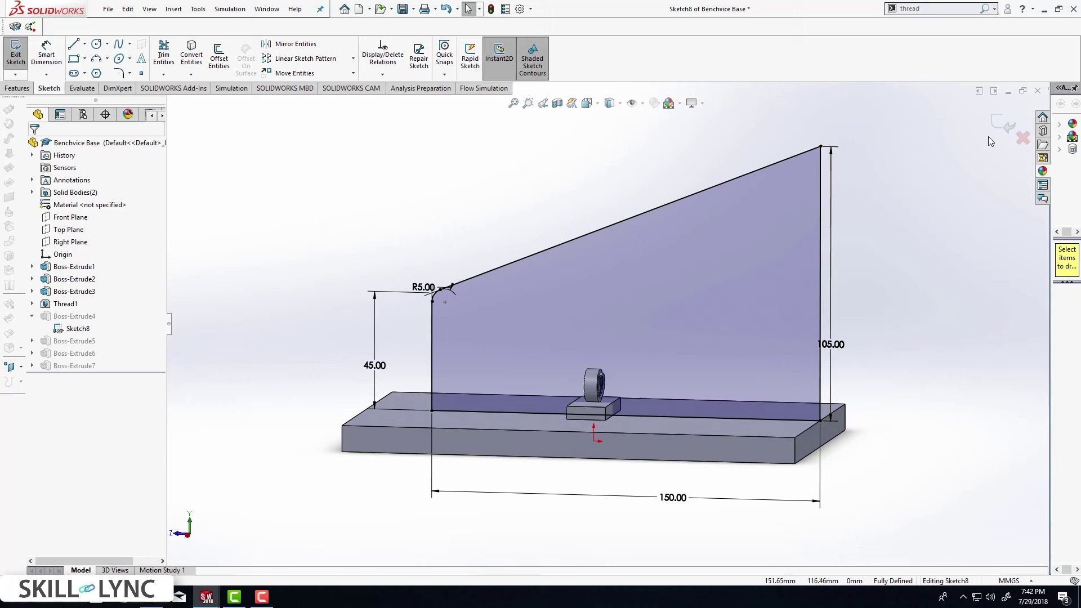
- Exit the sketch, close Benchvice Base saving its changes, and rebuild Assem7
click(999, 125)
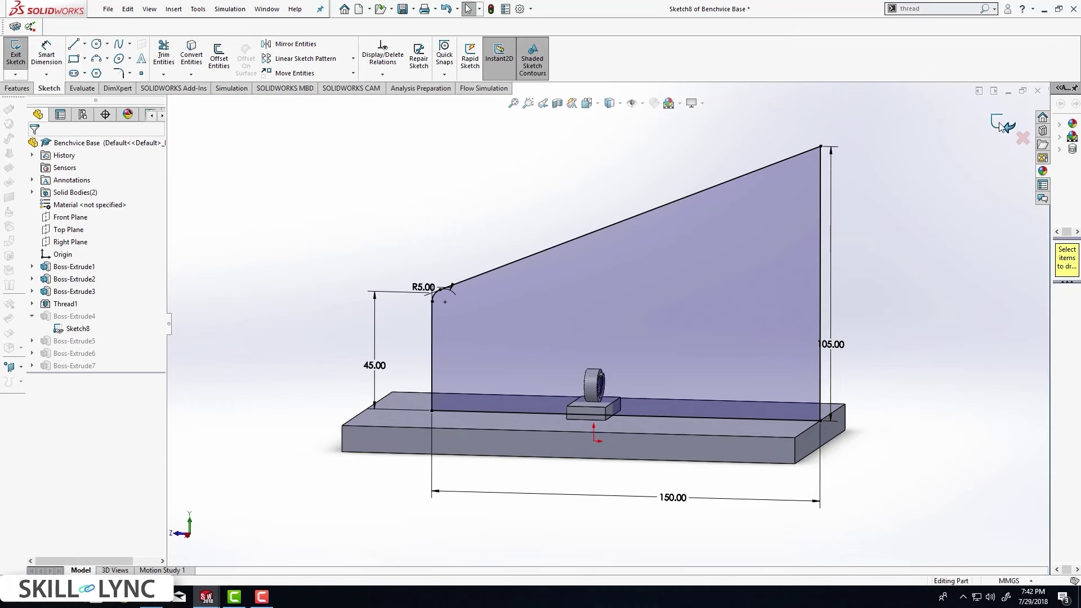
click(1037, 93)
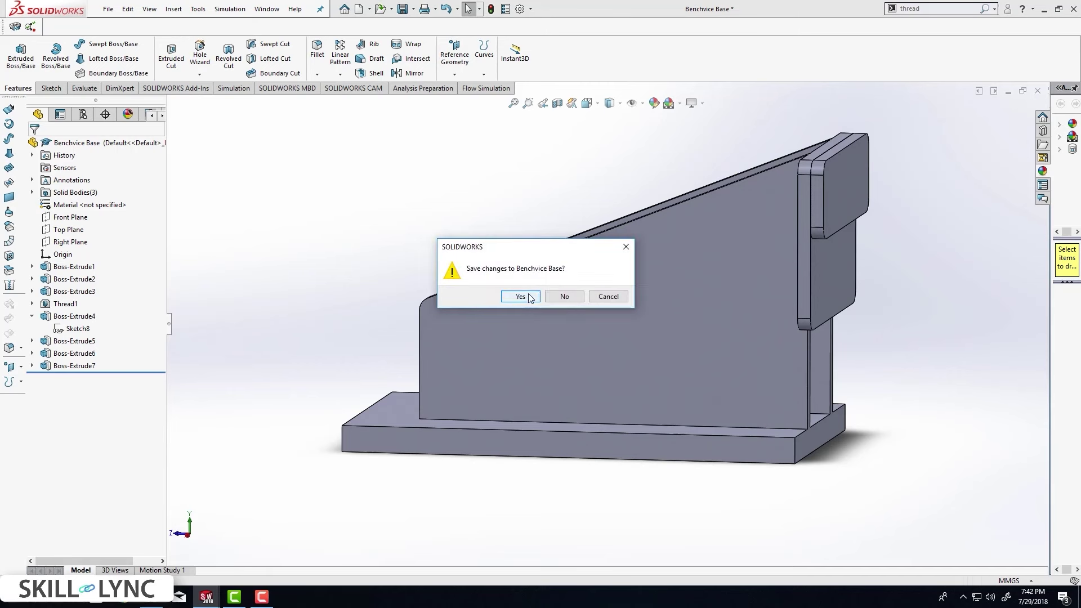
click(529, 300)
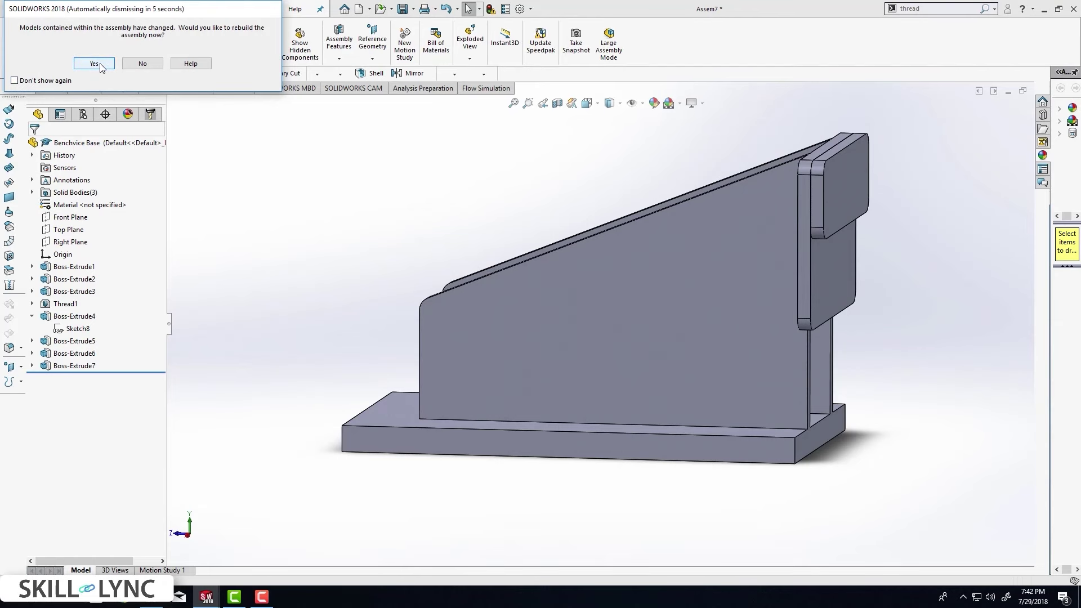
click(94, 63)
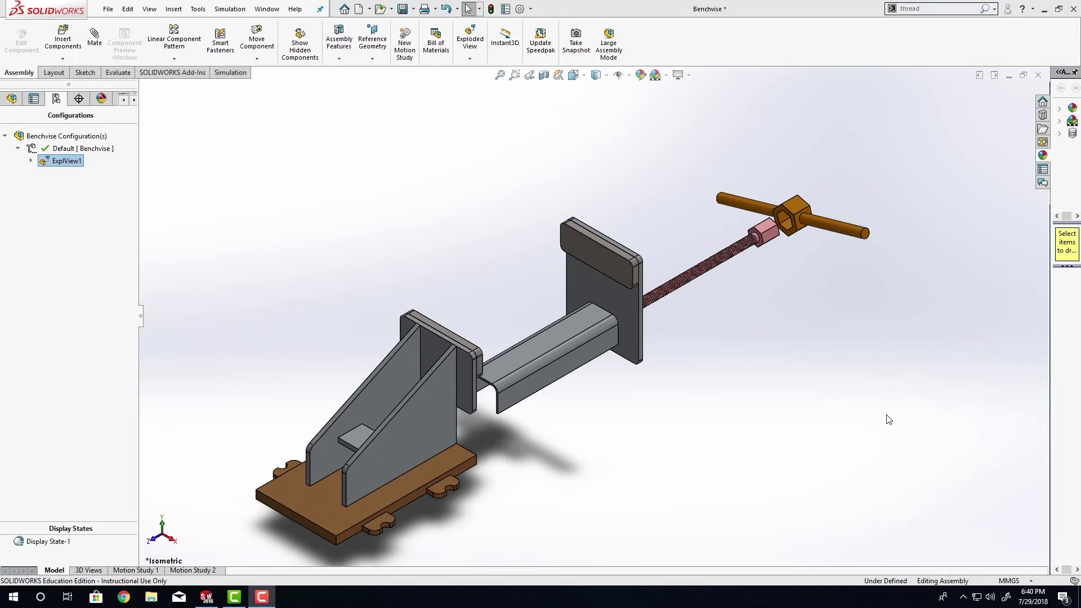
- Select Benchvise Screw in the assembly tree and drag it to rotate about its axis
click(11, 98)
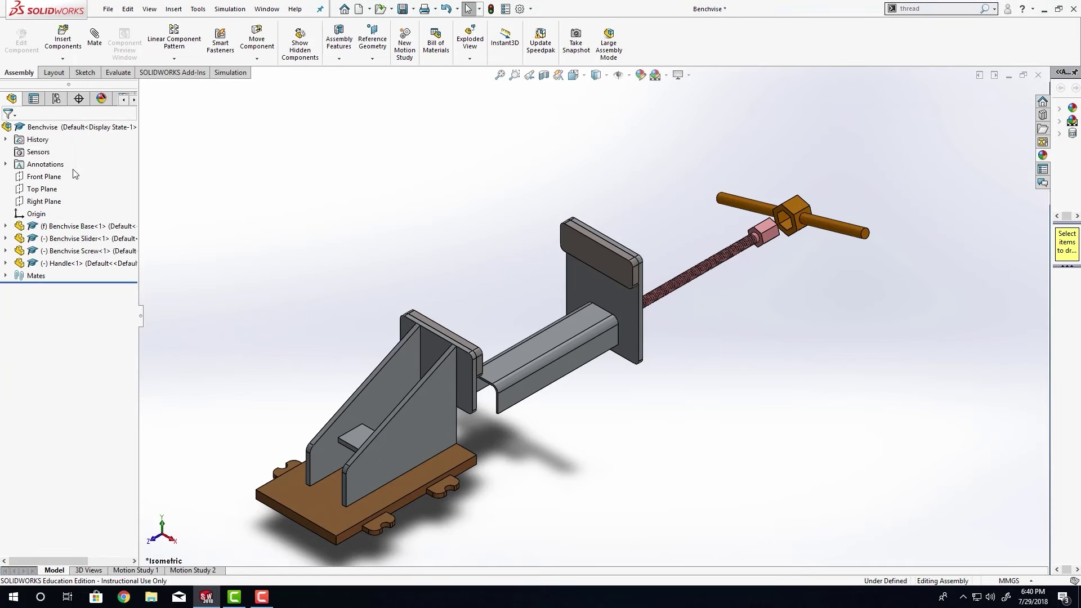
click(80, 253)
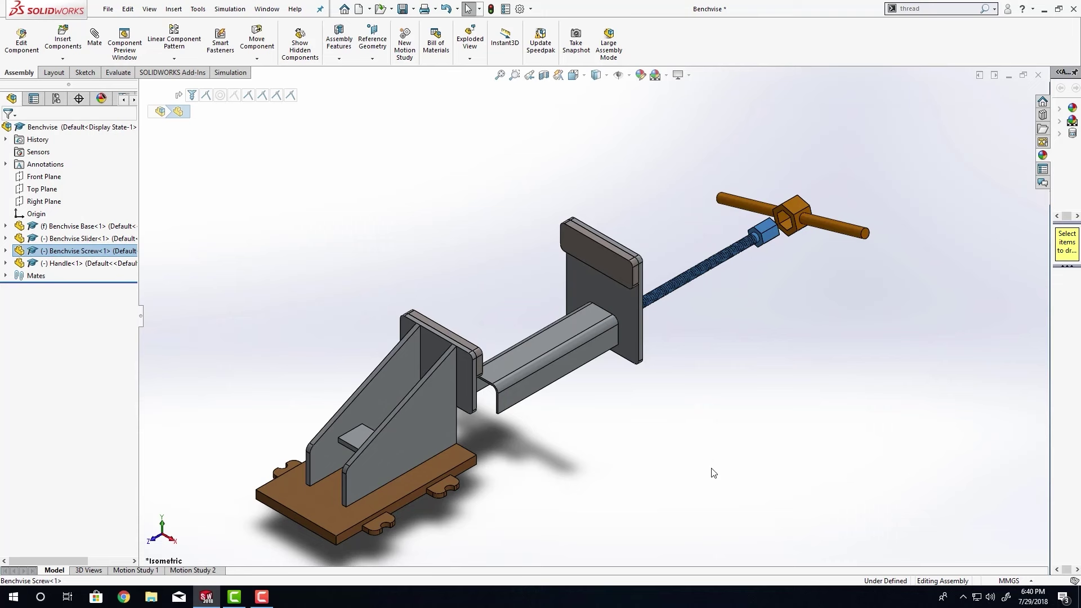
drag(770, 235, 771, 241)
- Create a new part document and set its units to MMGS
click(107, 9)
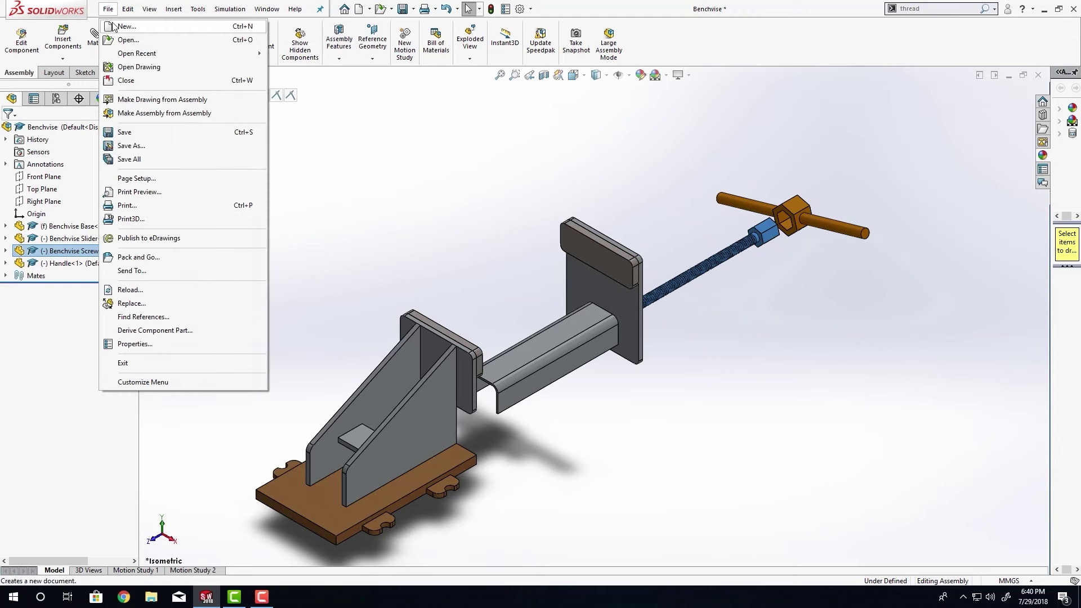
click(116, 26)
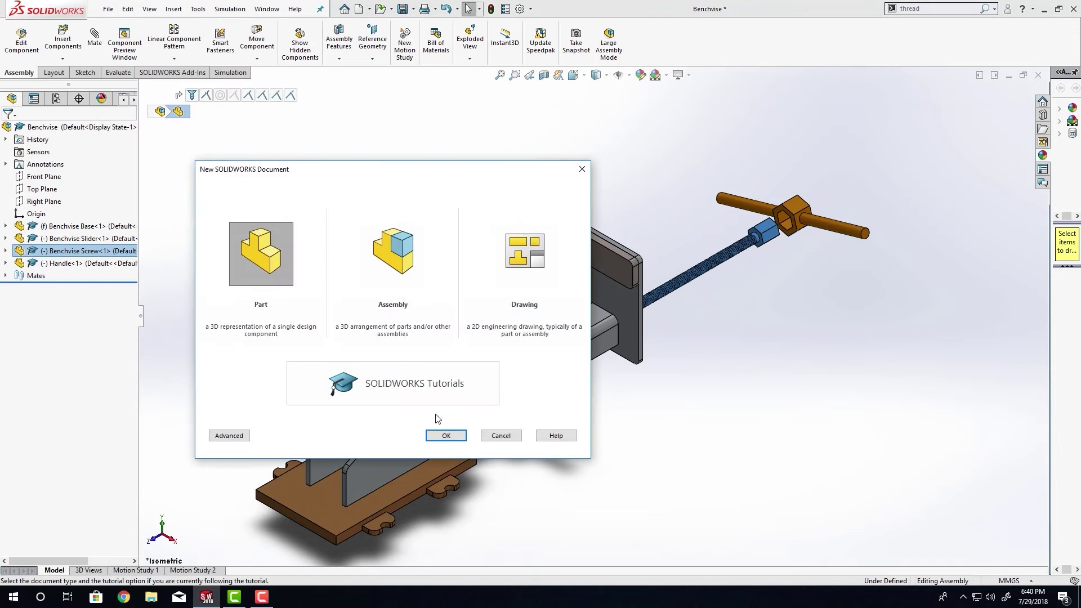
click(445, 434)
click(1030, 581)
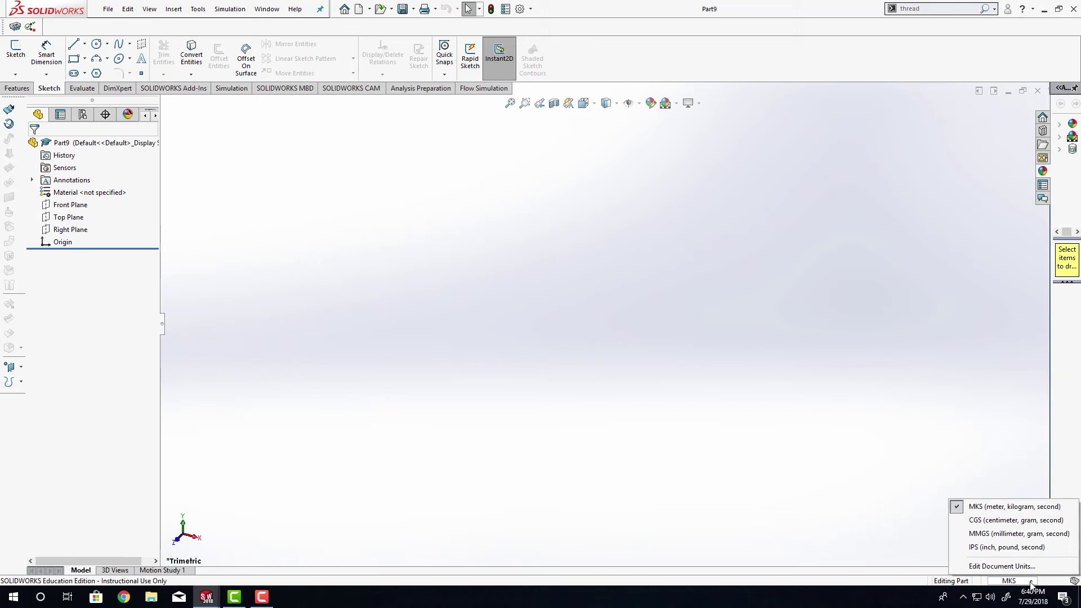
click(1005, 534)
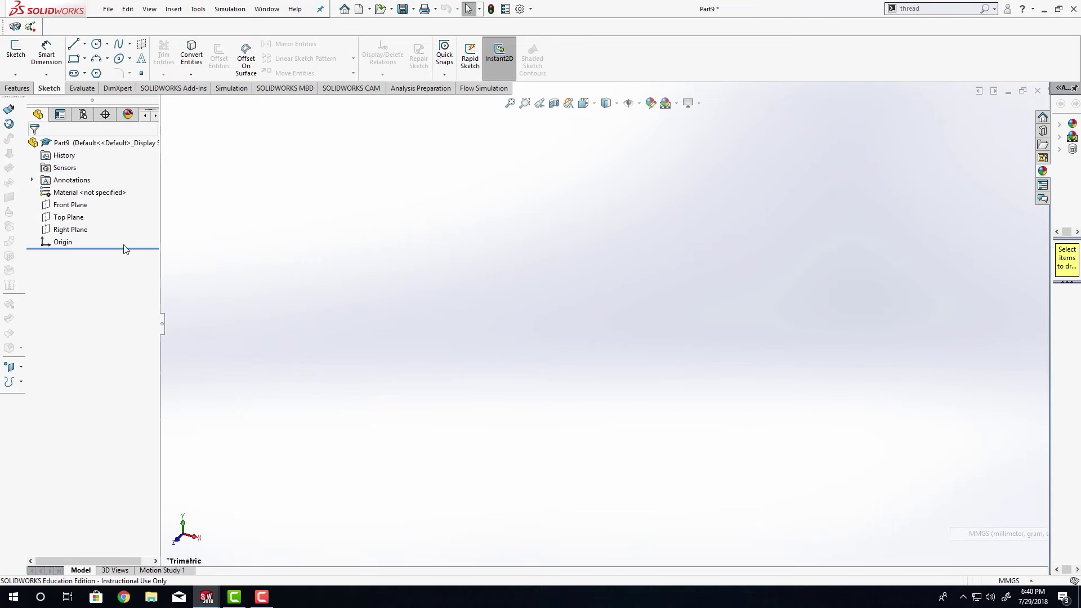
- Sketch a six-sided polygon on the Front Plane centred on the origin
click(70, 204)
click(96, 189)
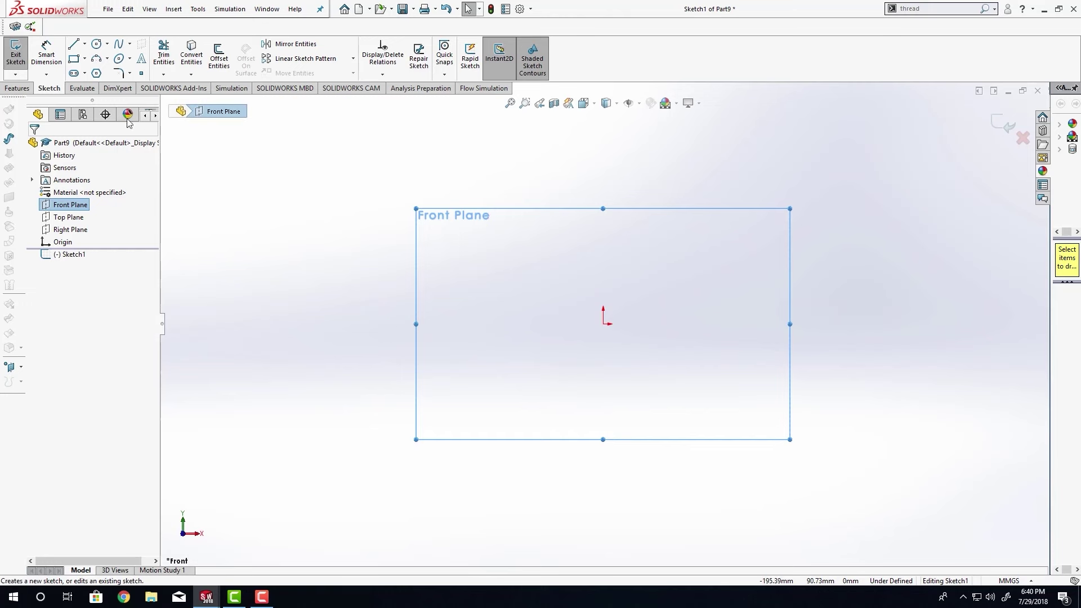
click(97, 75)
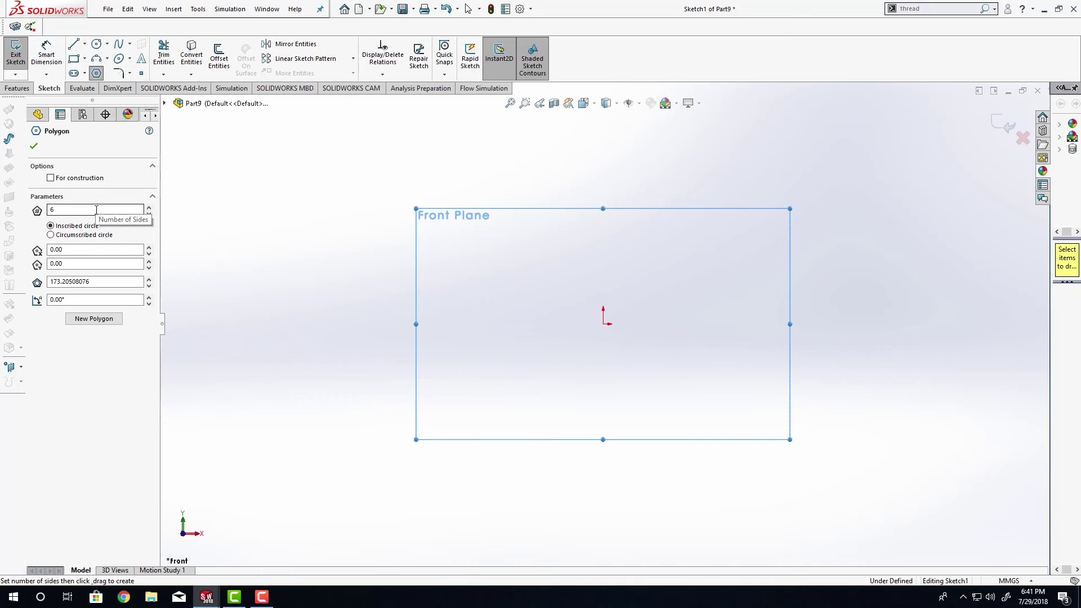
double_click(58, 209)
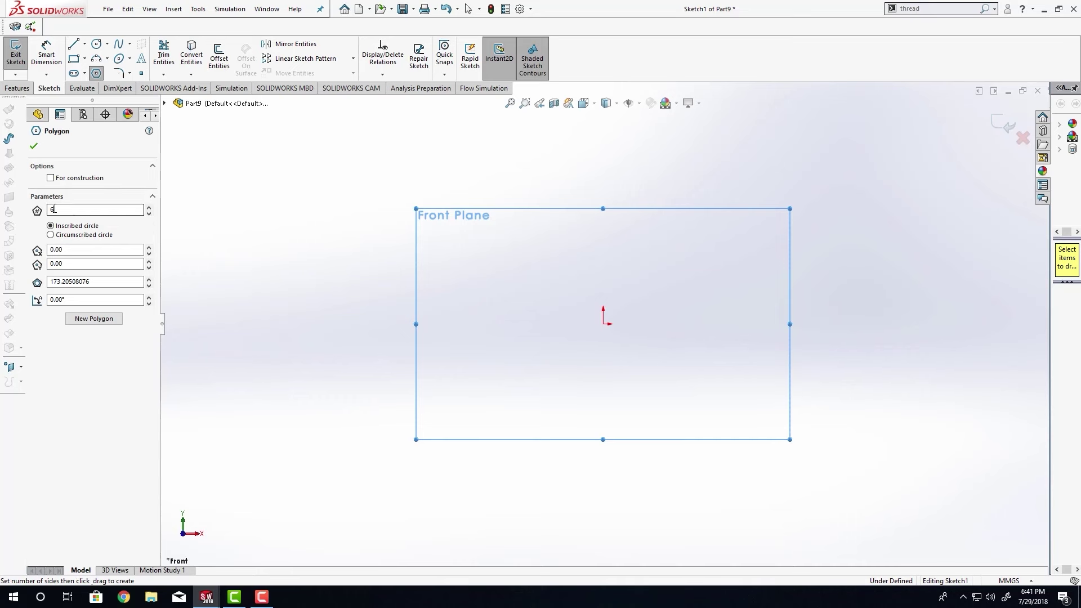
click(251, 254)
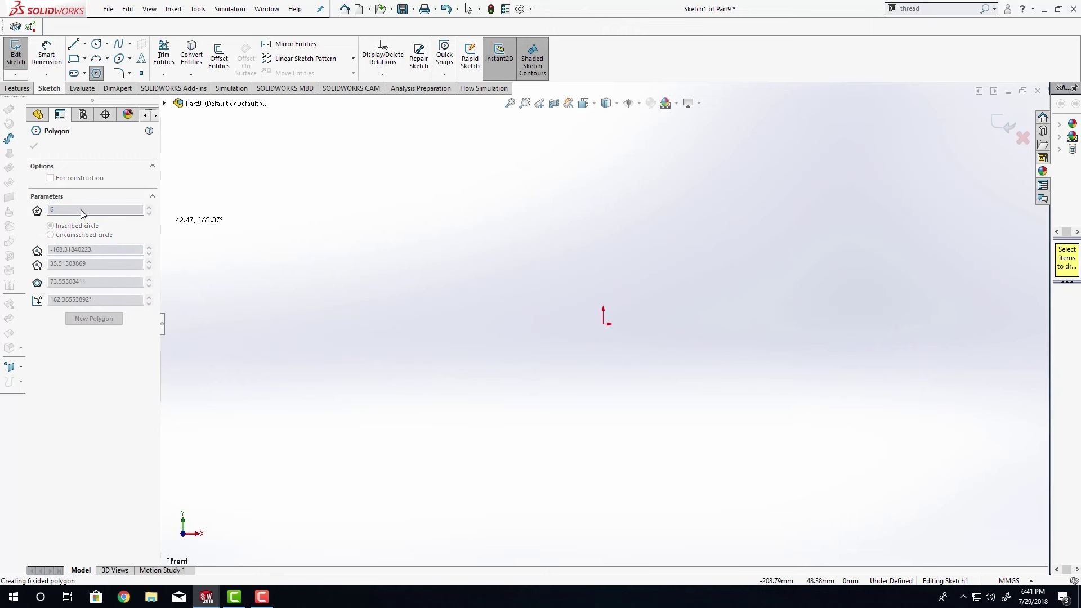
key(Escape)
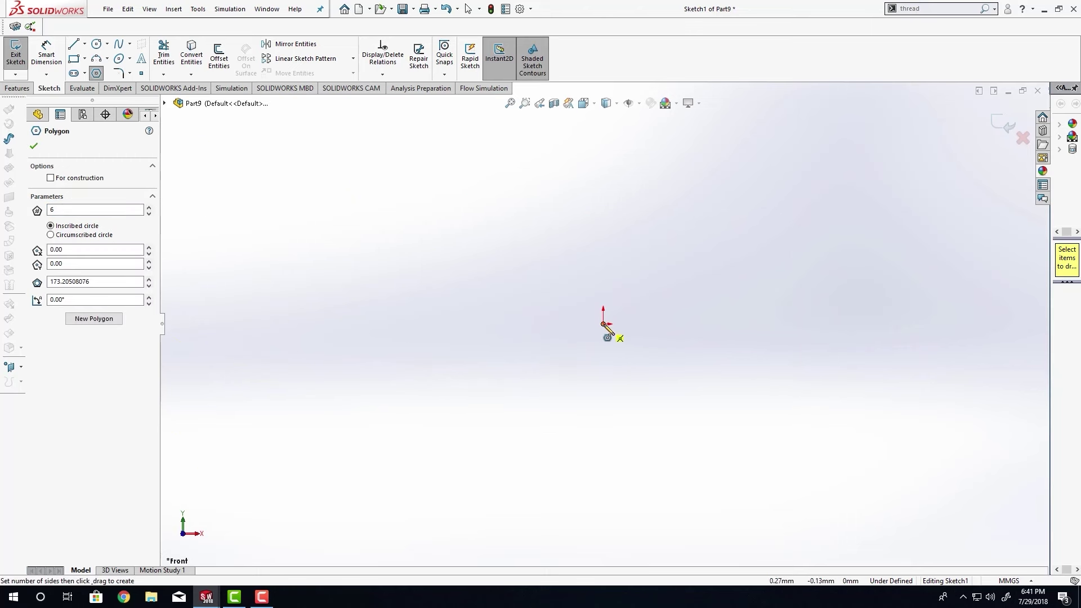
click(603, 324)
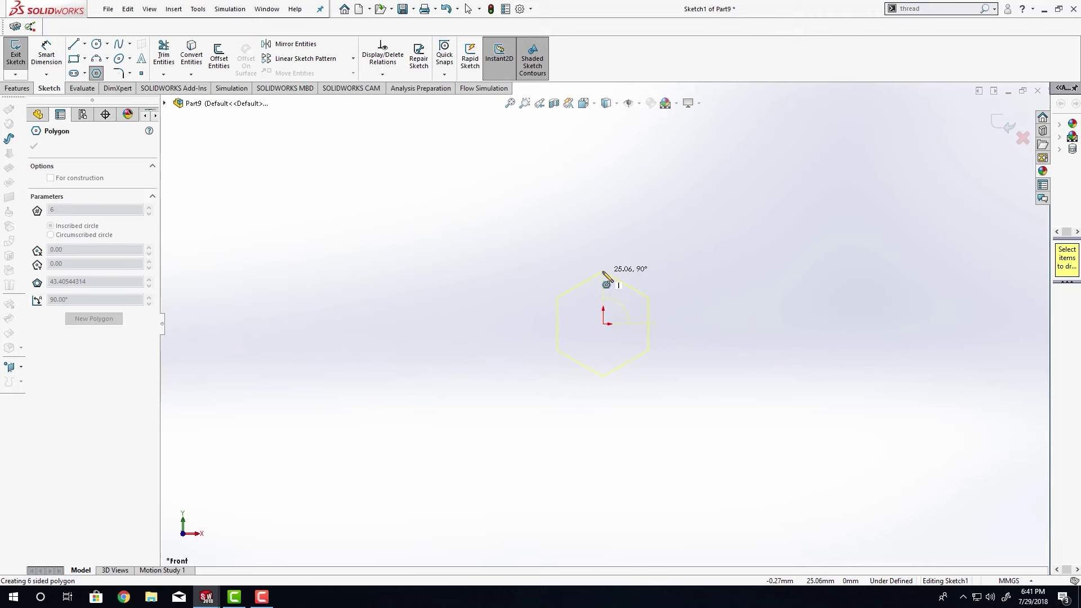
click(610, 255)
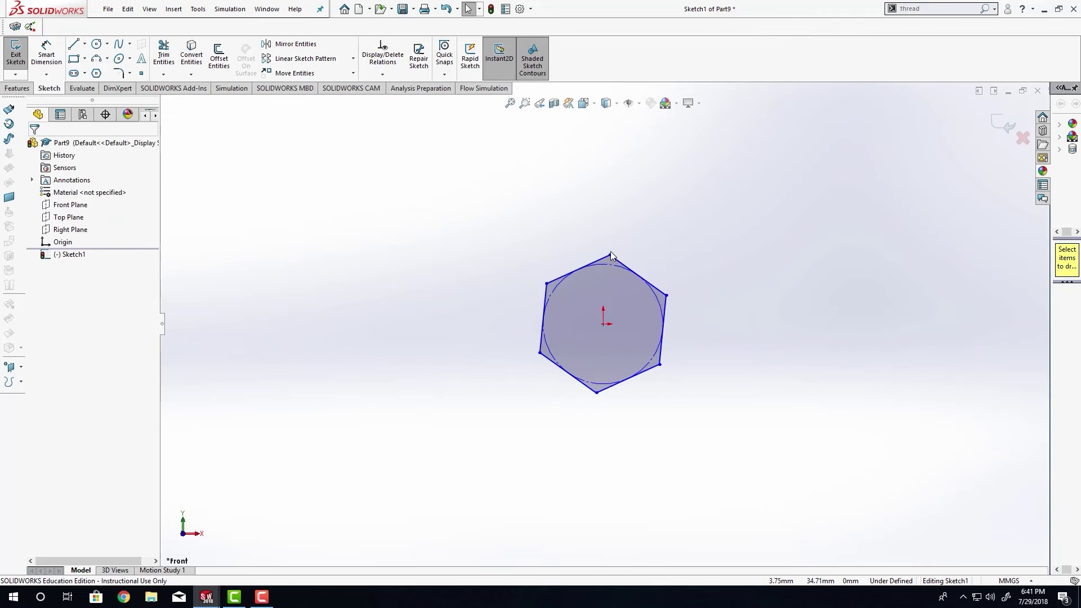
- Make the hexagon's top vertex vertical with its centre point
click(599, 318)
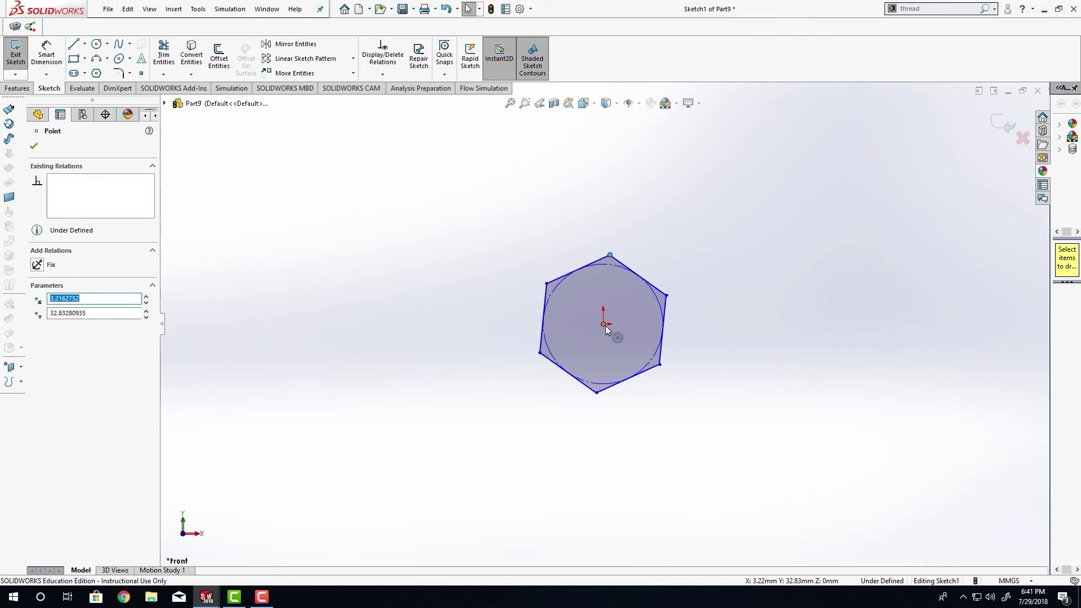
ctrl+click(605, 325)
click(654, 277)
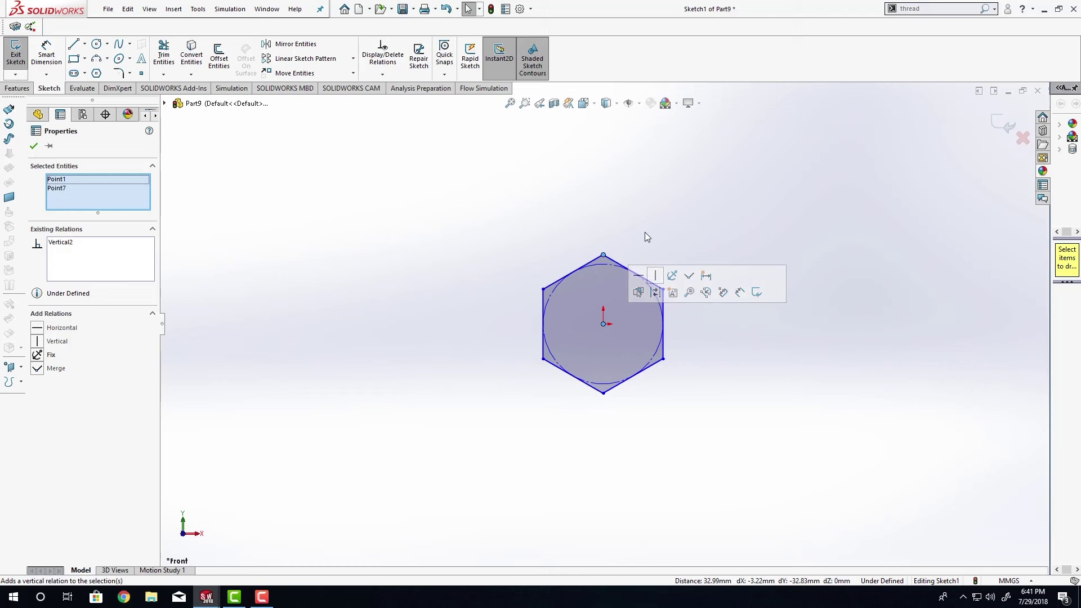
click(640, 230)
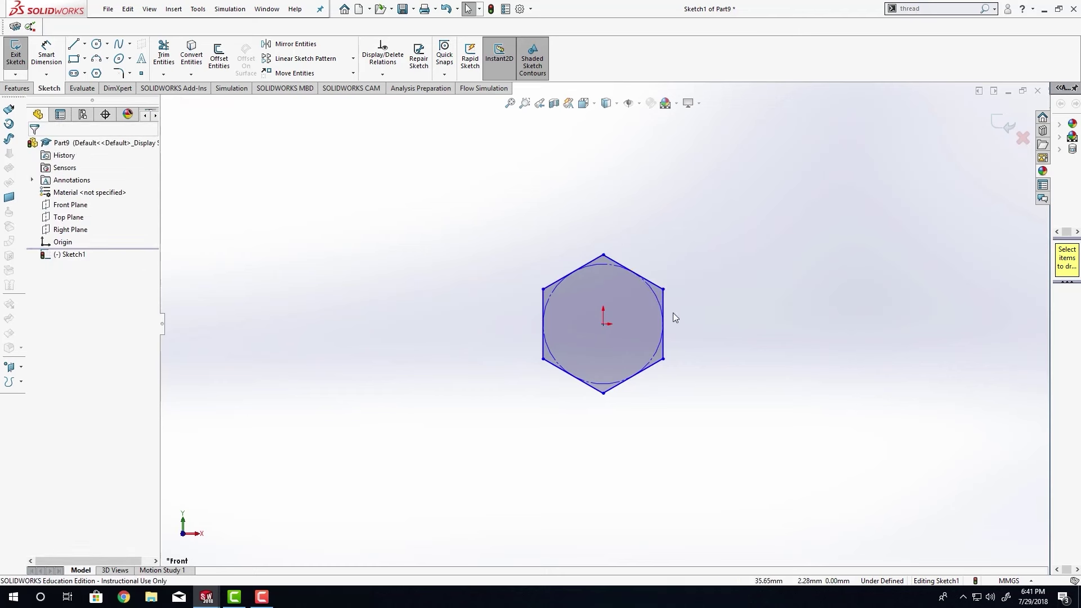
- Dimension the hexagon's right side to 10 mm and exit the sketch
key(s)
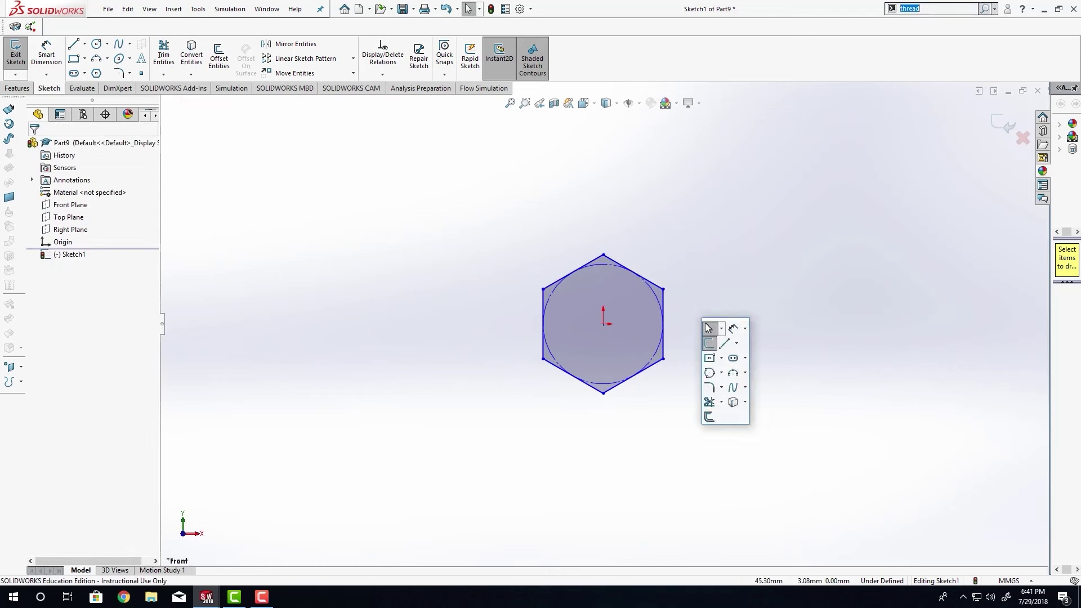
click(730, 327)
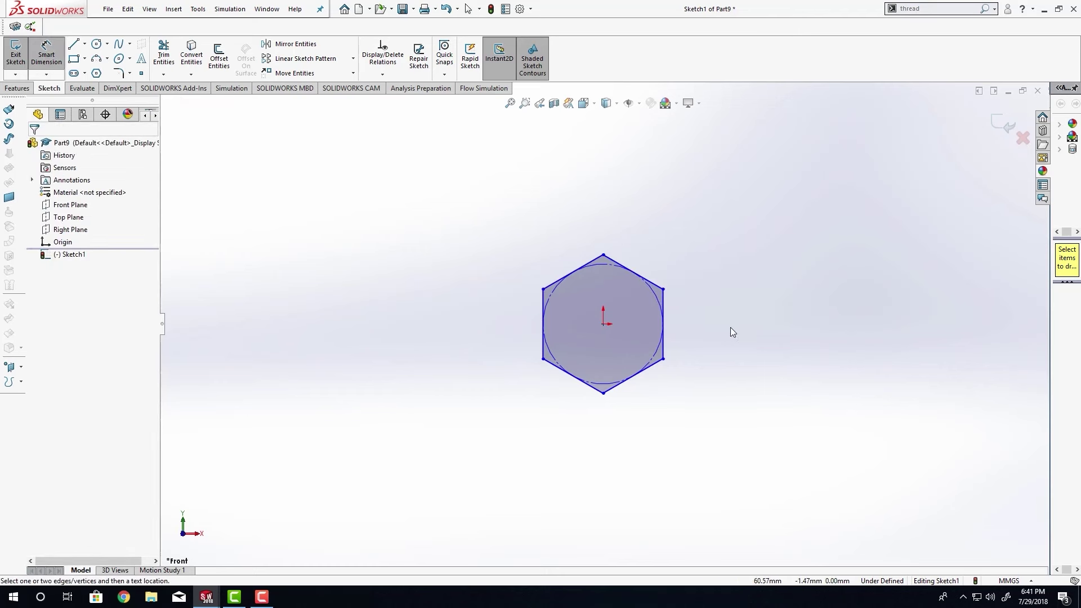
click(664, 318)
click(693, 320)
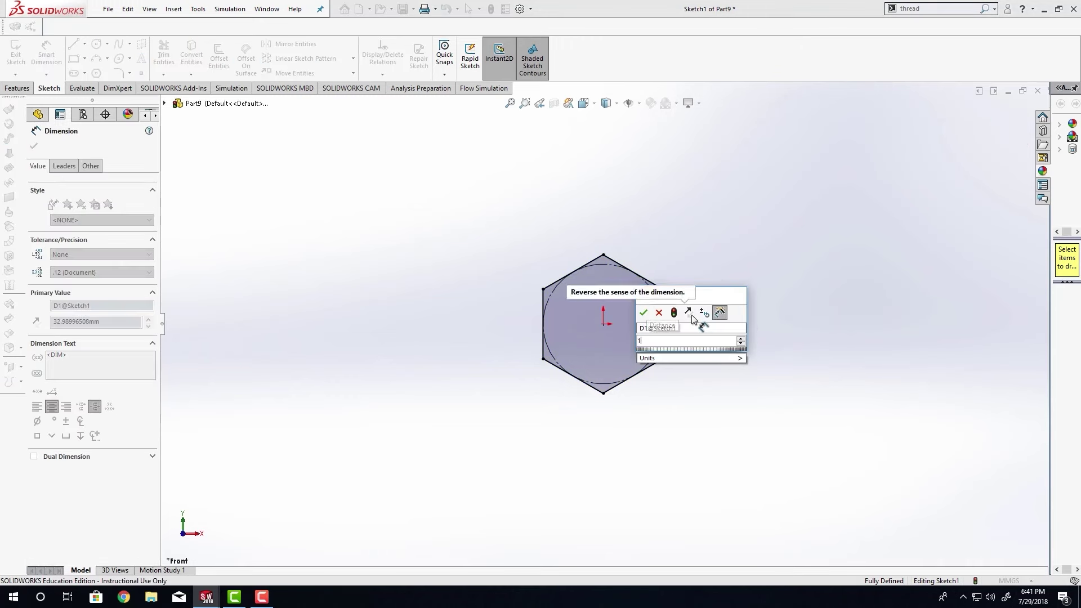
text(10)
key(Return)
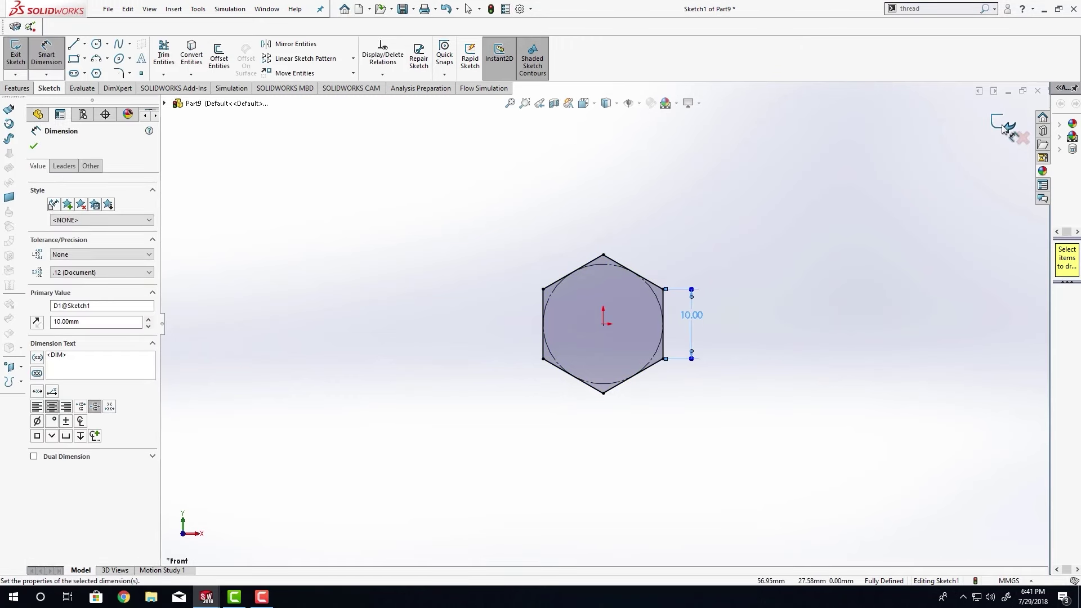
click(1004, 125)
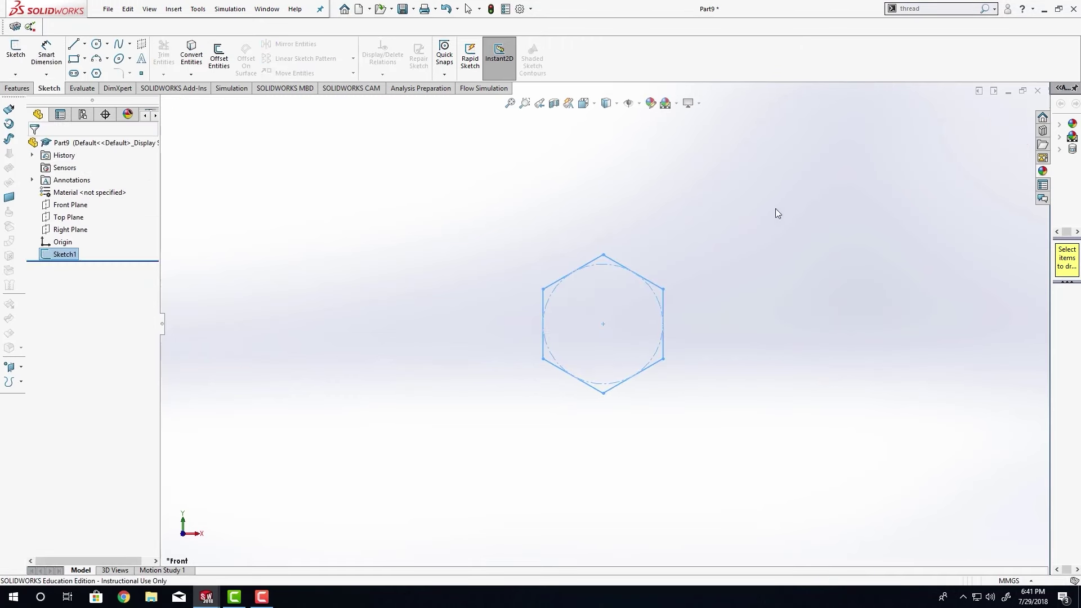
- Extrude the hexagon sketch 20 mm deep as Boss-Extrude1
click(17, 88)
click(21, 57)
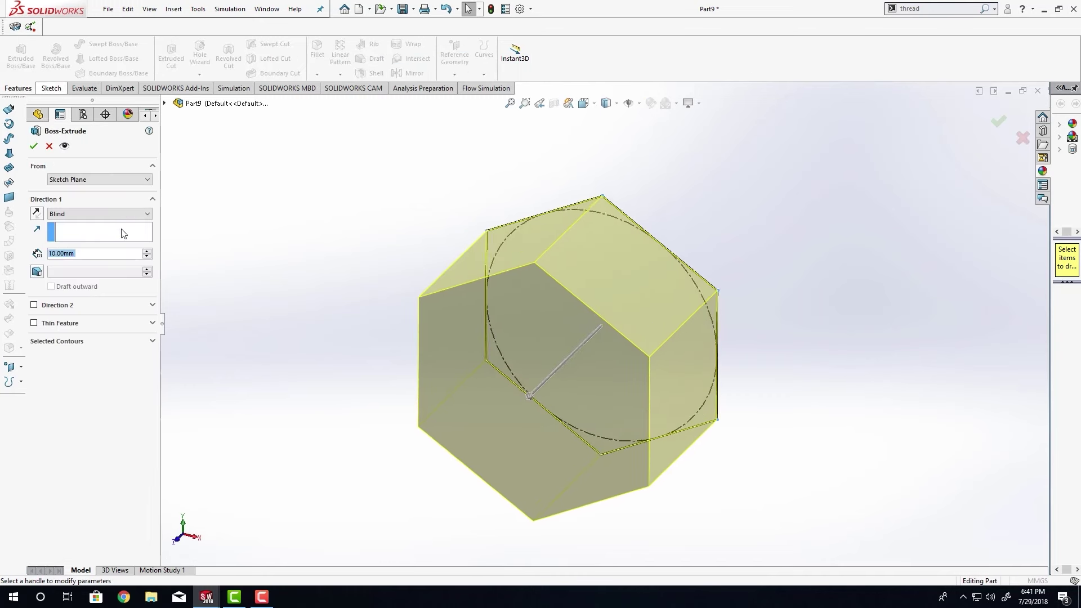
text(20)
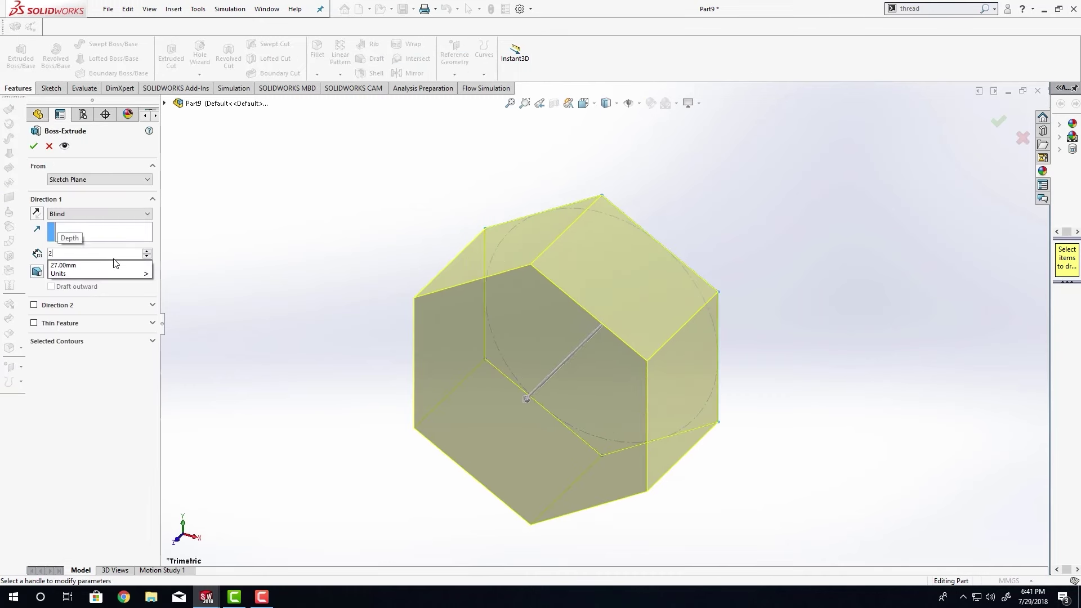
key(Return)
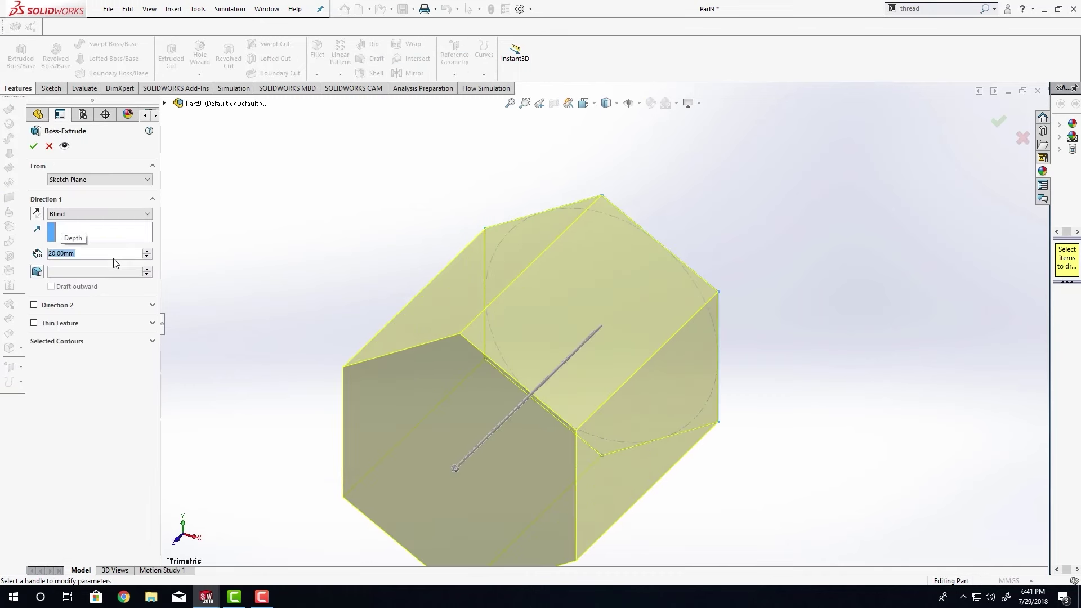
click(33, 146)
scroll(324, 230, up, 3)
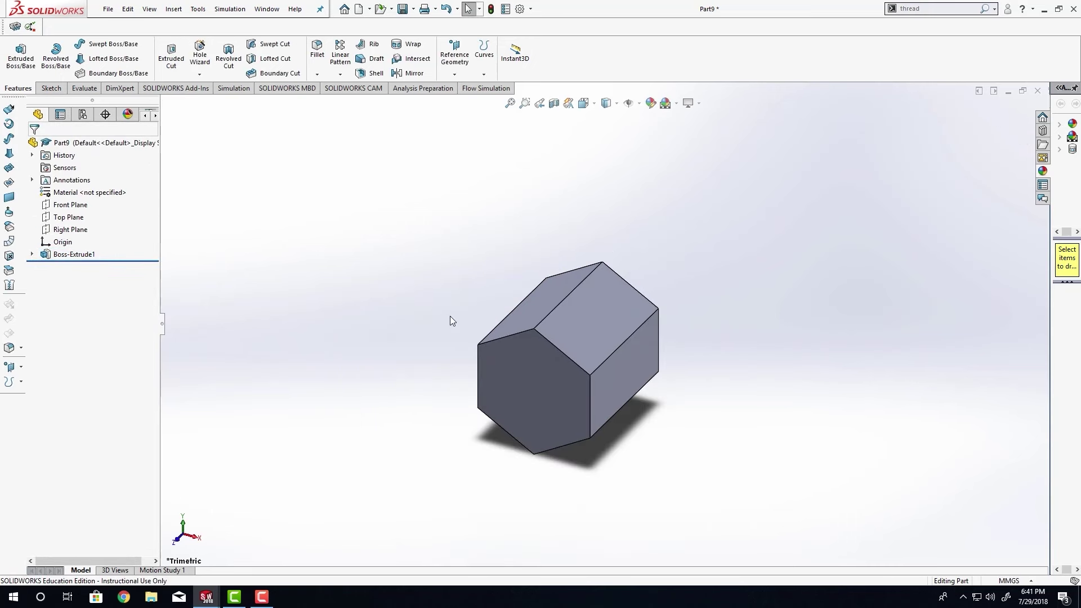
- Start a sketch on the head's front face and draw a circle centred on the origin
click(529, 350)
click(579, 319)
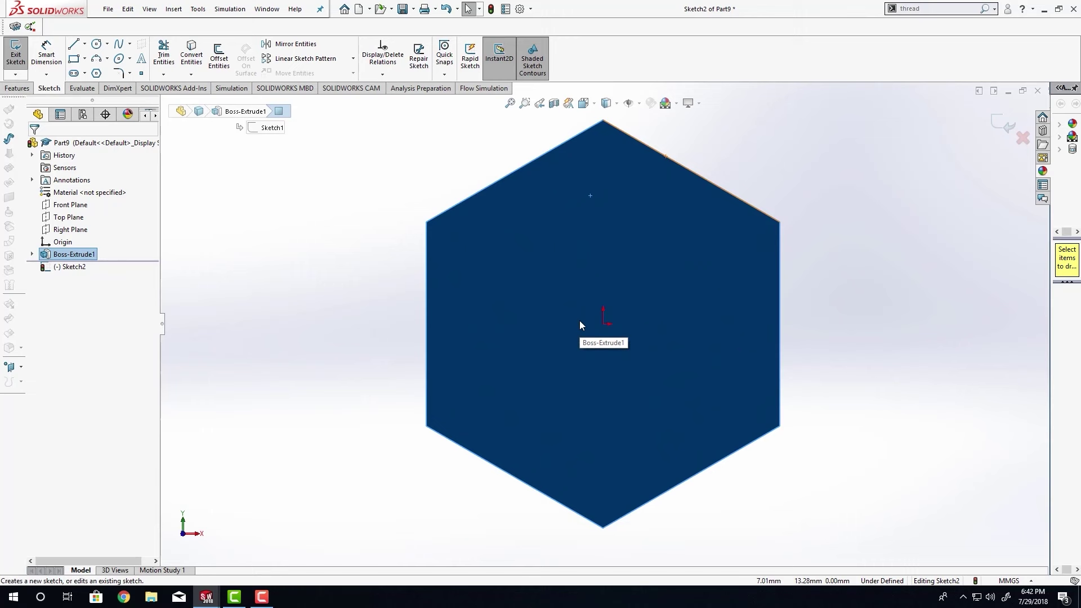
key(f)
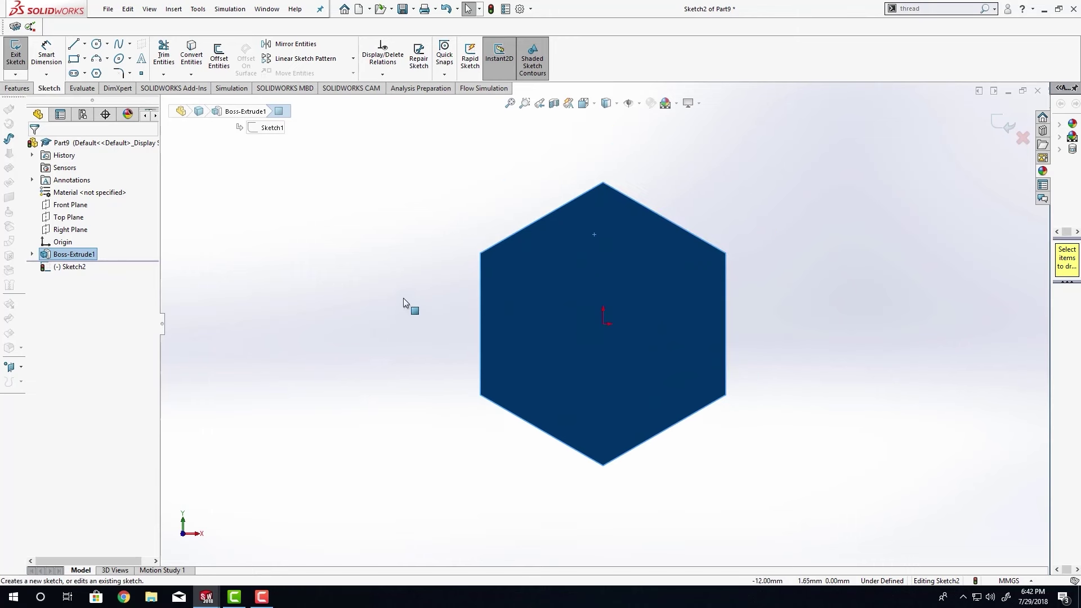
click(97, 47)
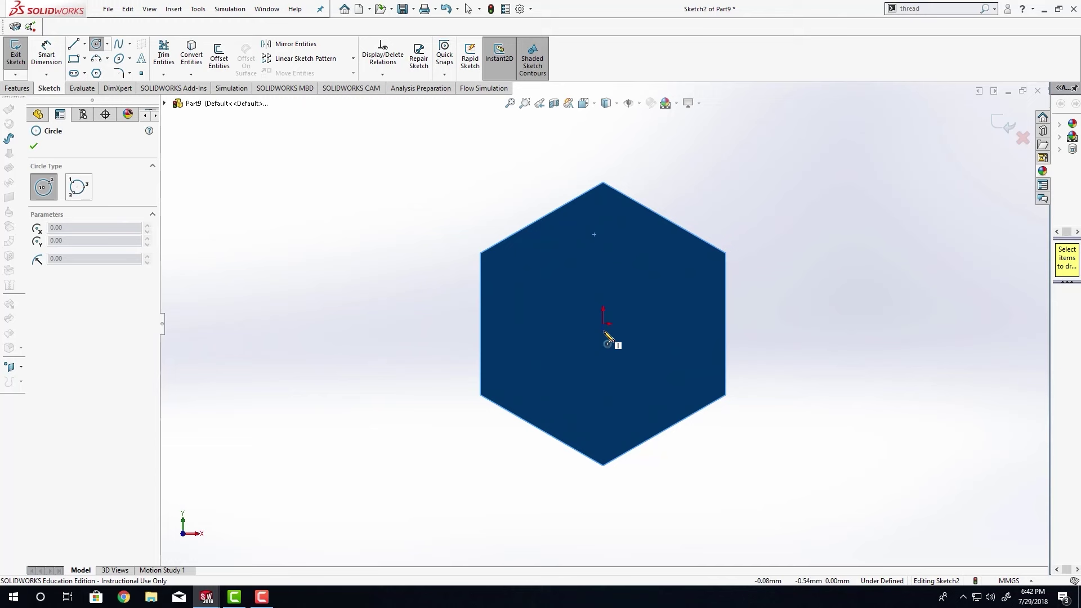
click(602, 325)
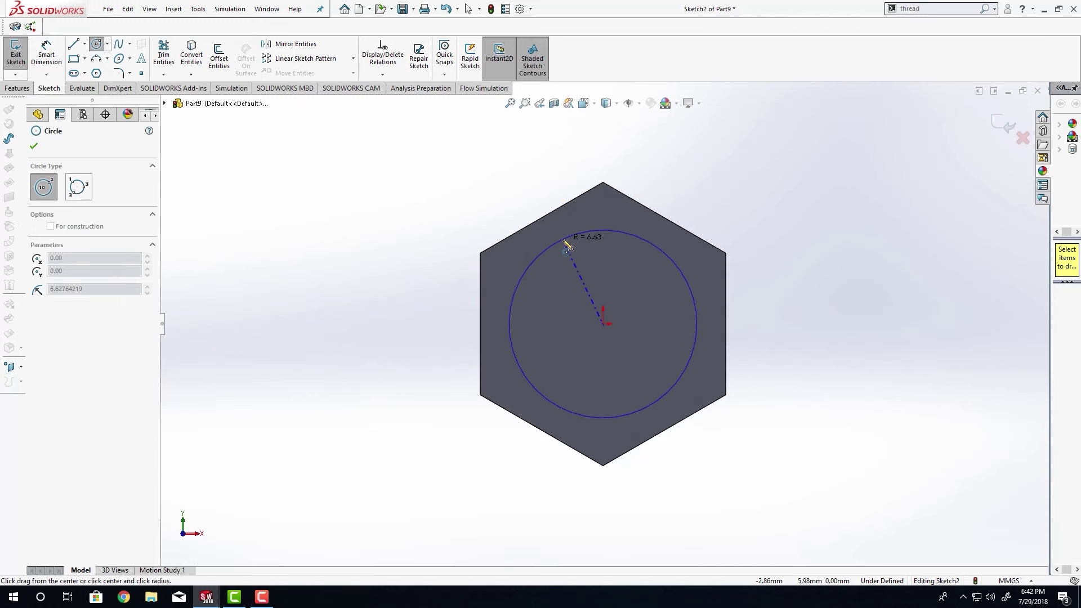
click(564, 239)
key(Escape)
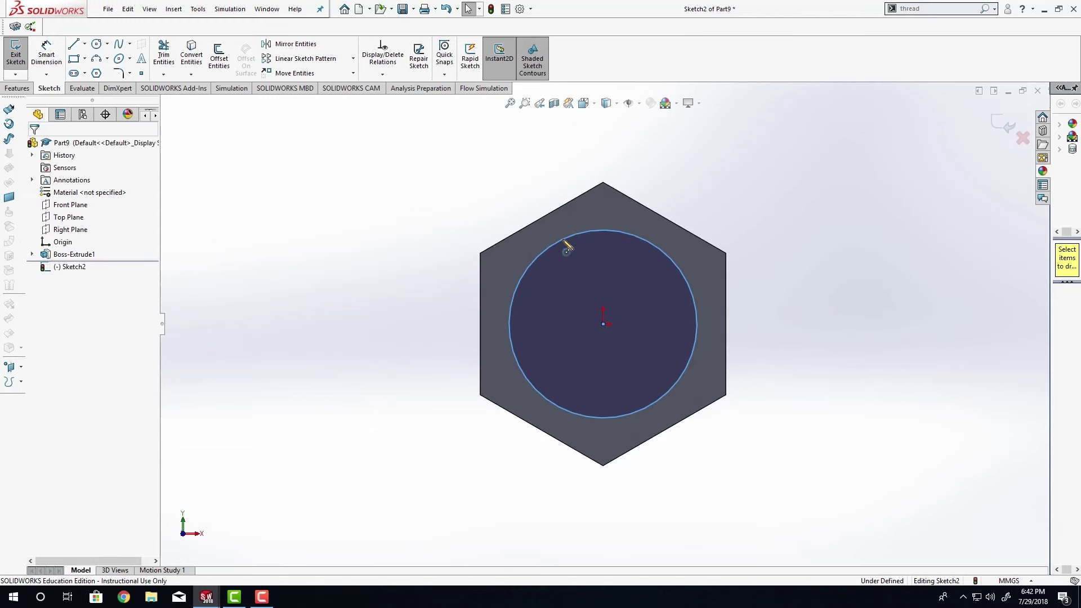
- Dimension the circle's diameter to 9.5 mm
key(s)
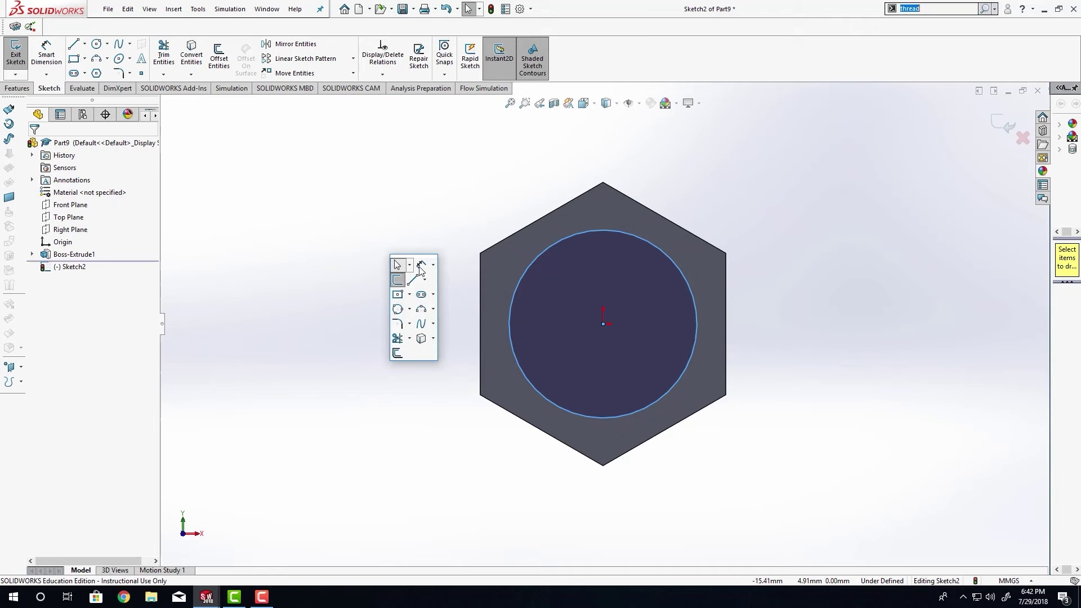
click(420, 266)
click(508, 295)
click(412, 298)
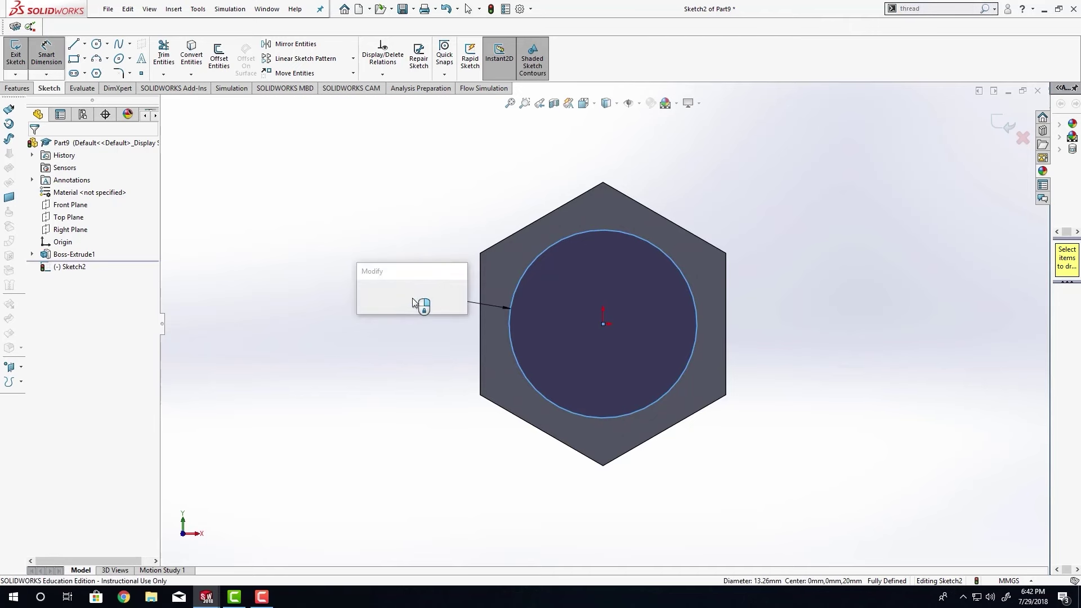
text(9.5)
key(Return)
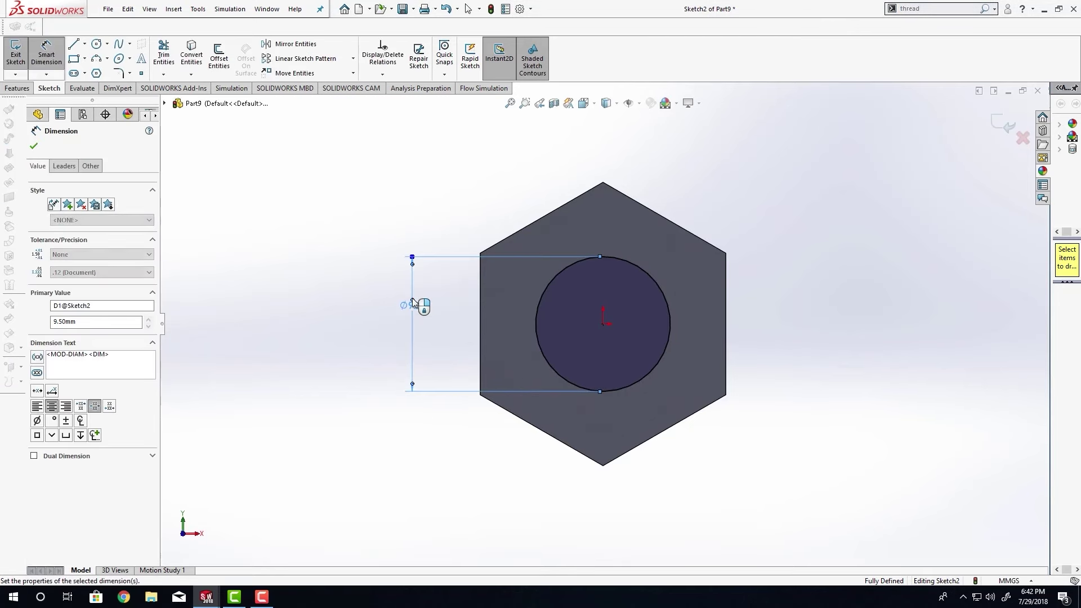
- Exit the circle sketch and extrude it 175 mm as Boss-Extrude2
click(998, 131)
click(21, 55)
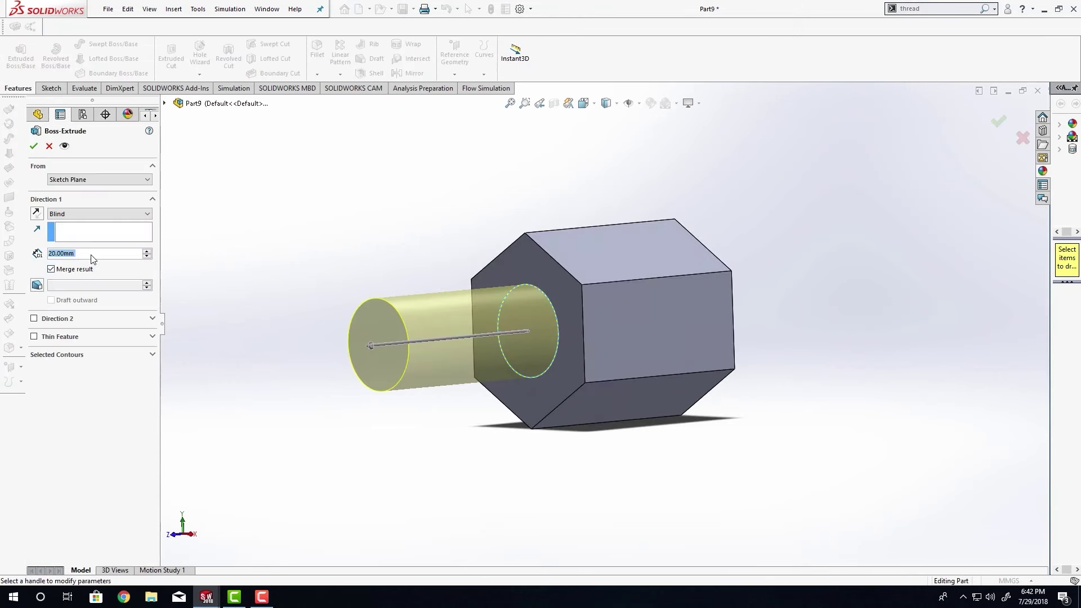
text(175)
key(Return)
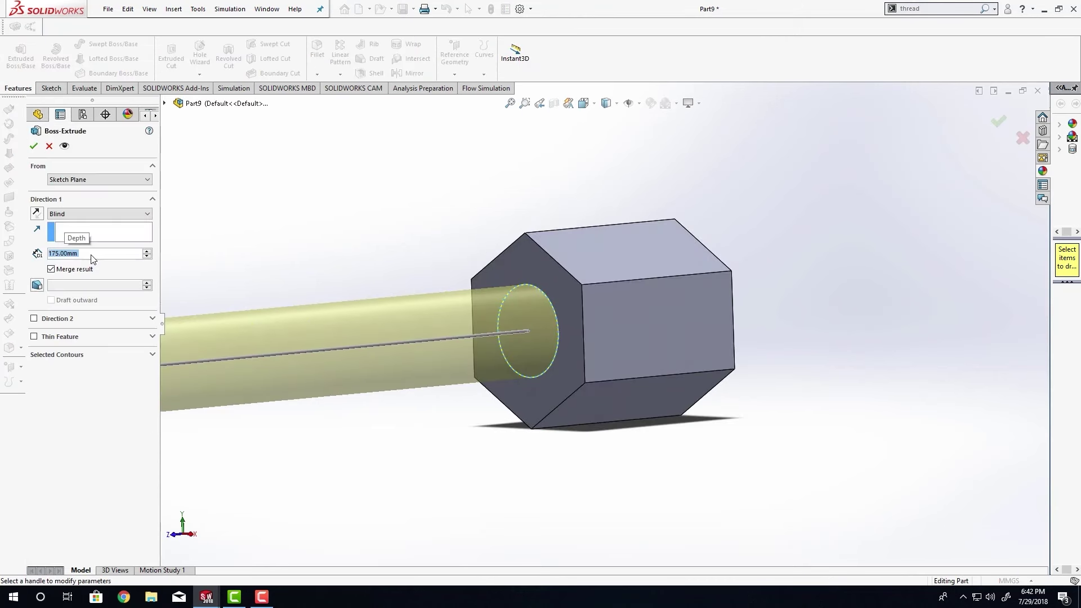
scroll(569, 353, up, 5)
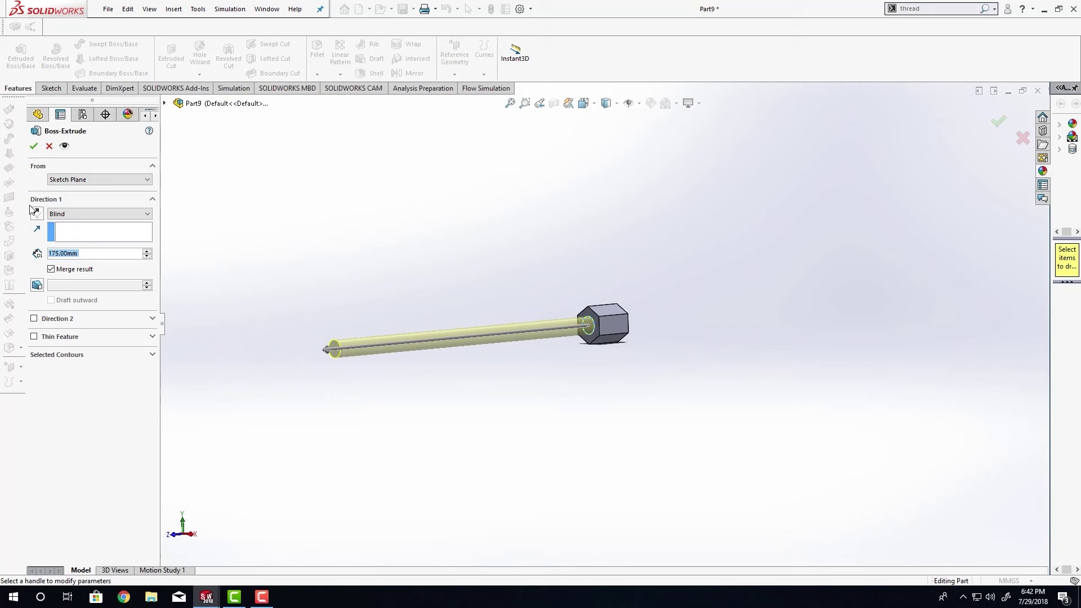
click(34, 146)
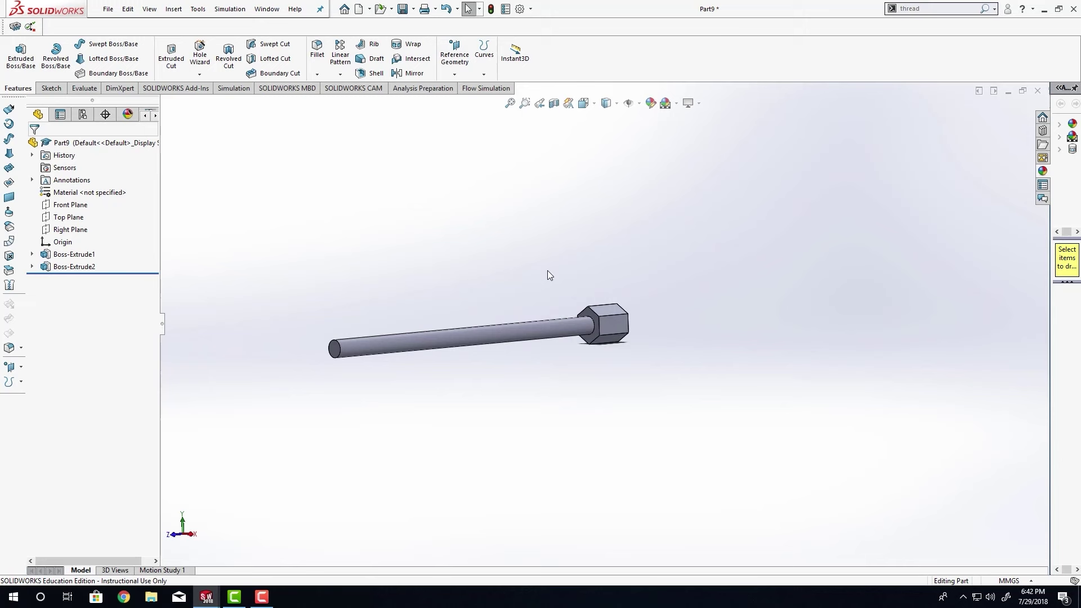
- Start the Thread feature from the command search, dismissing the profile warning
click(540, 327)
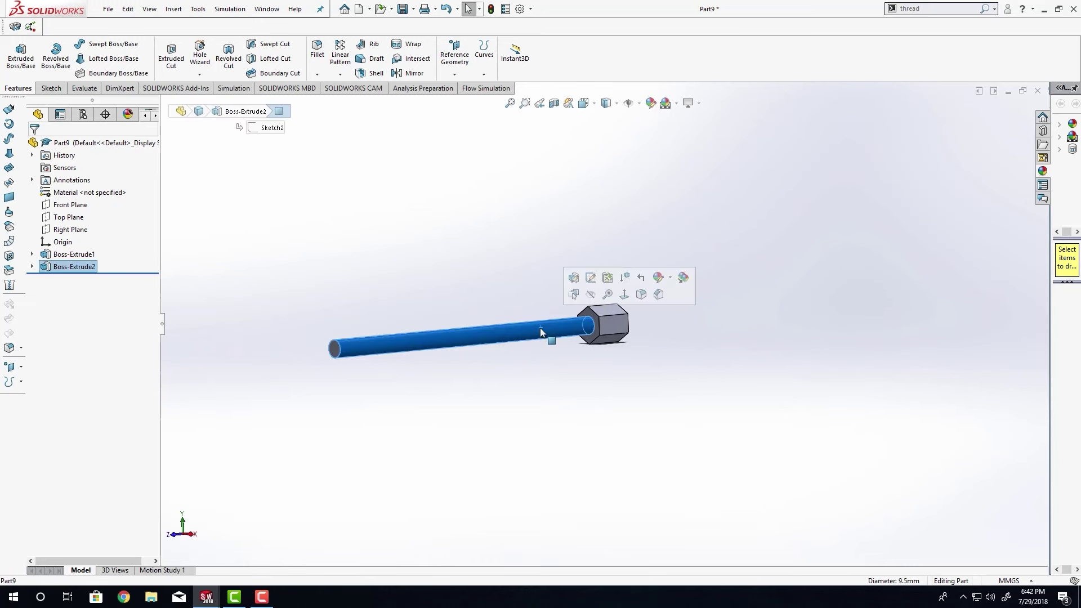
click(462, 262)
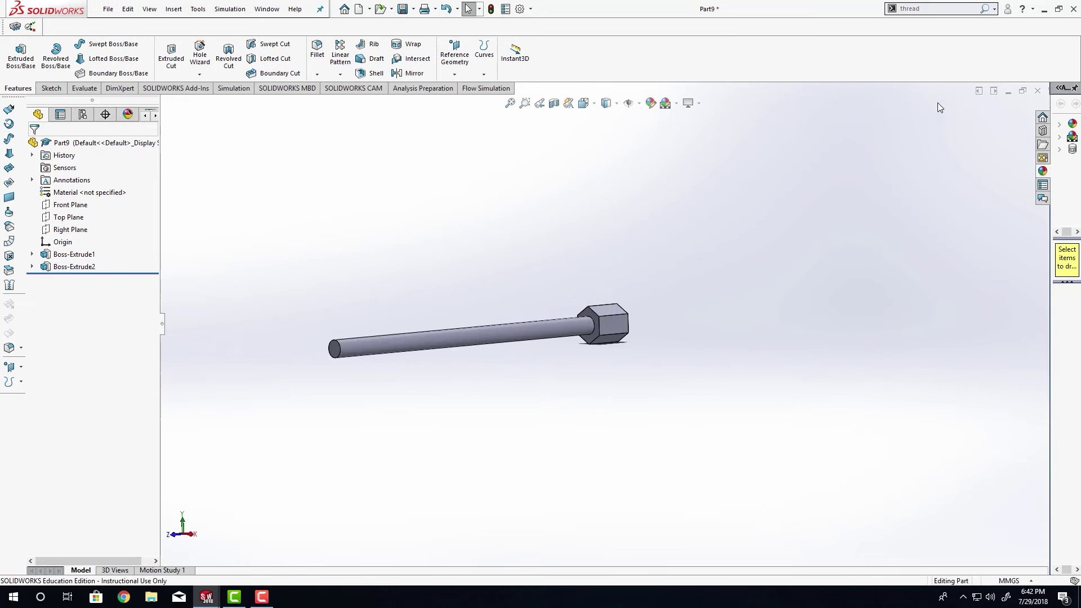
click(983, 10)
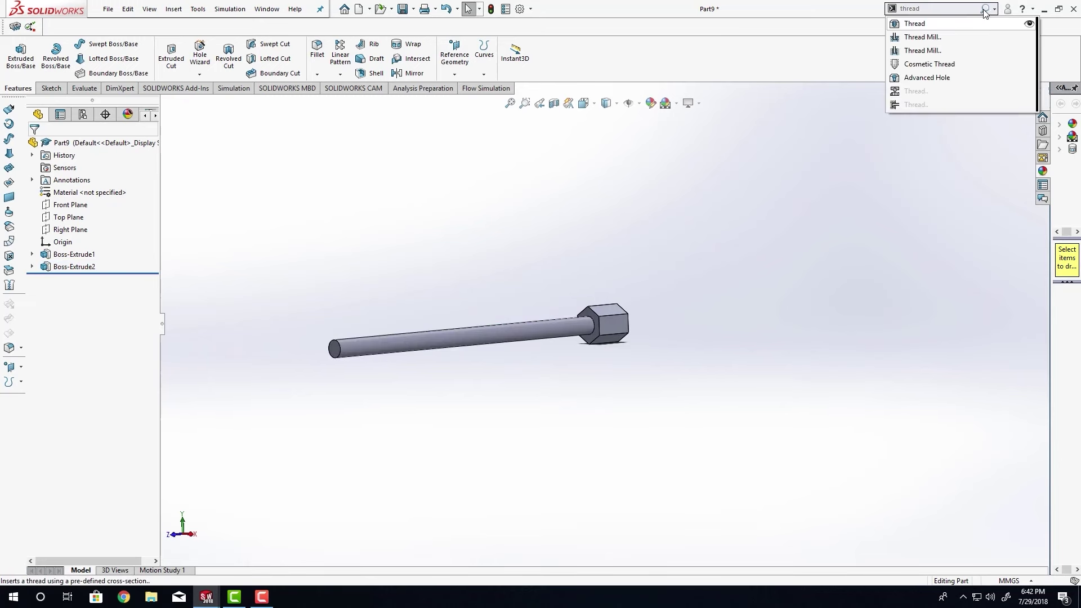
click(942, 26)
click(610, 309)
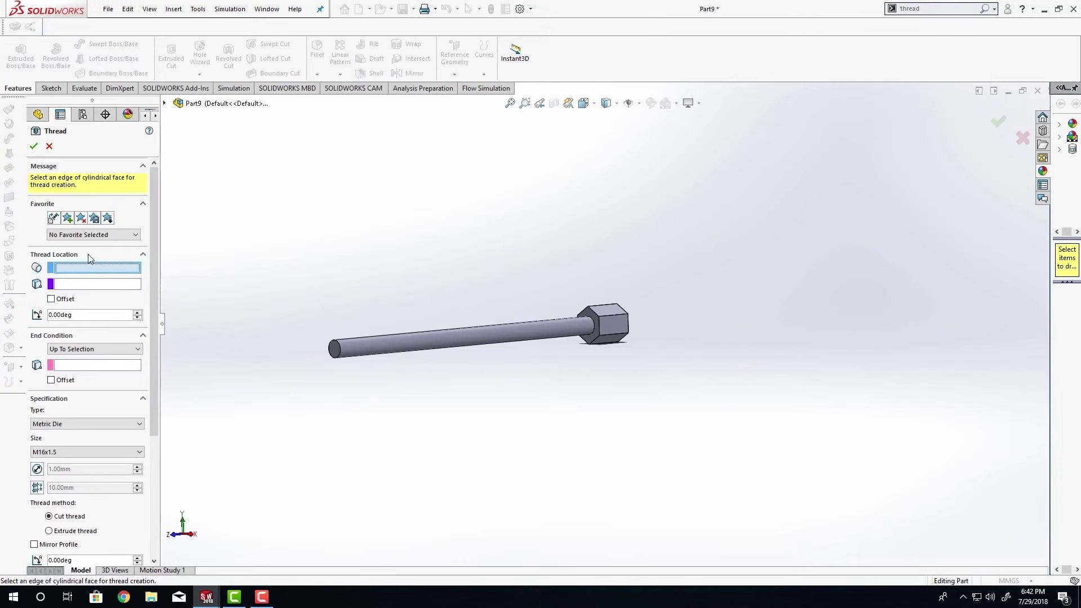
- Cut an M16x1.5 thread from the shaft's free end edge, Blind 165 mm
scroll(102, 268, down, 3)
scroll(149, 320, up, 3)
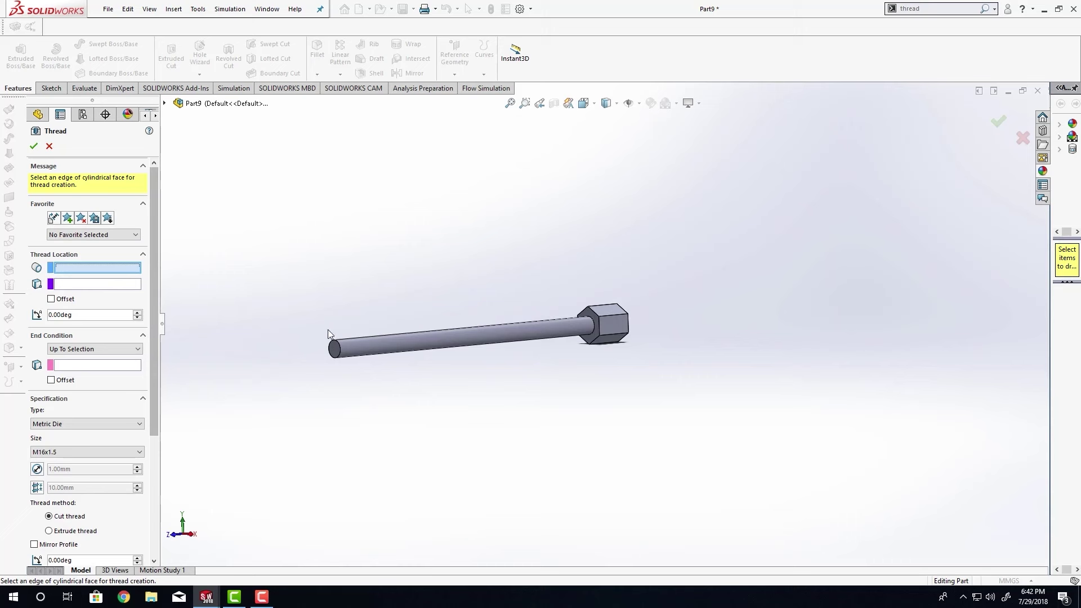
click(342, 356)
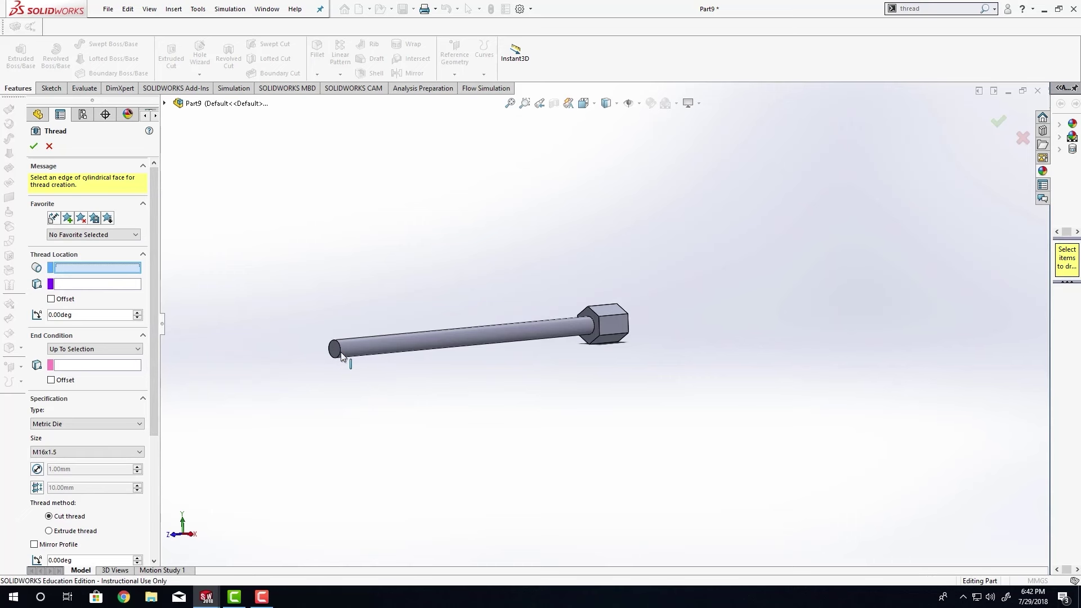
click(124, 311)
click(124, 322)
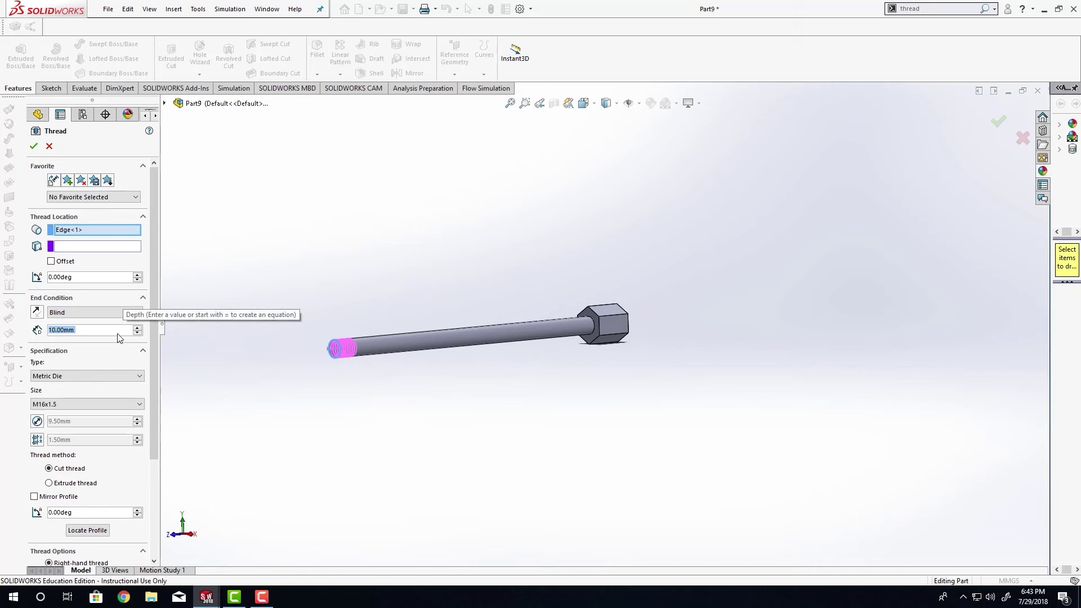
text(165)
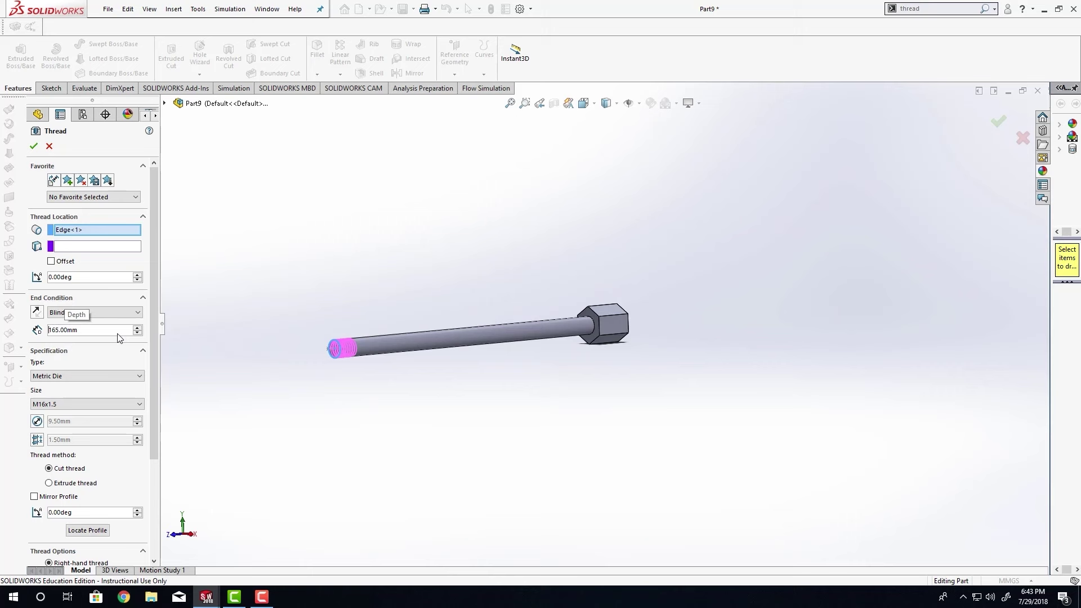
key(Return)
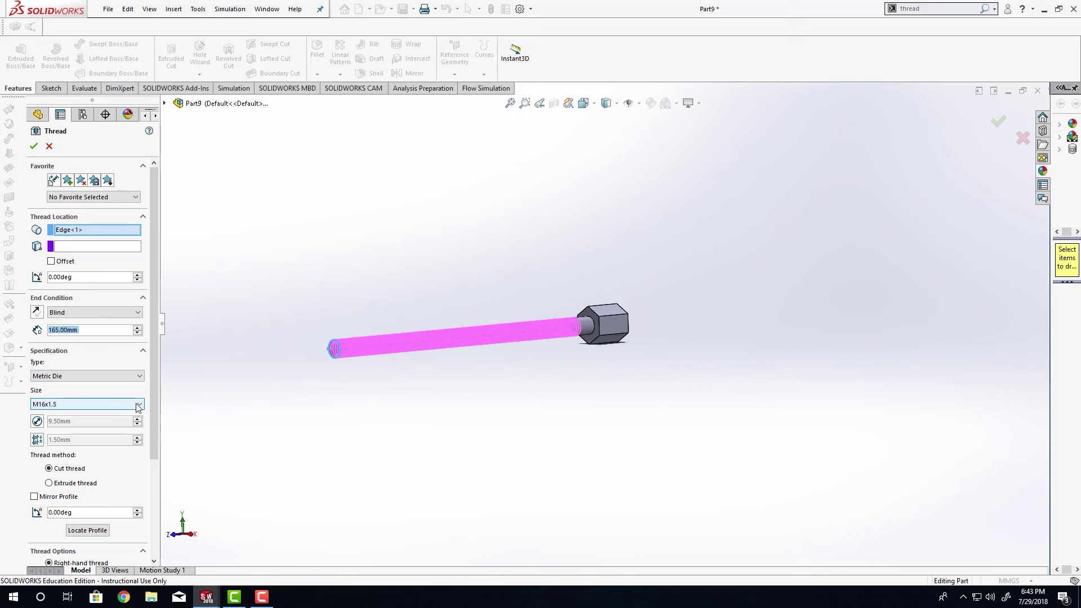
click(33, 146)
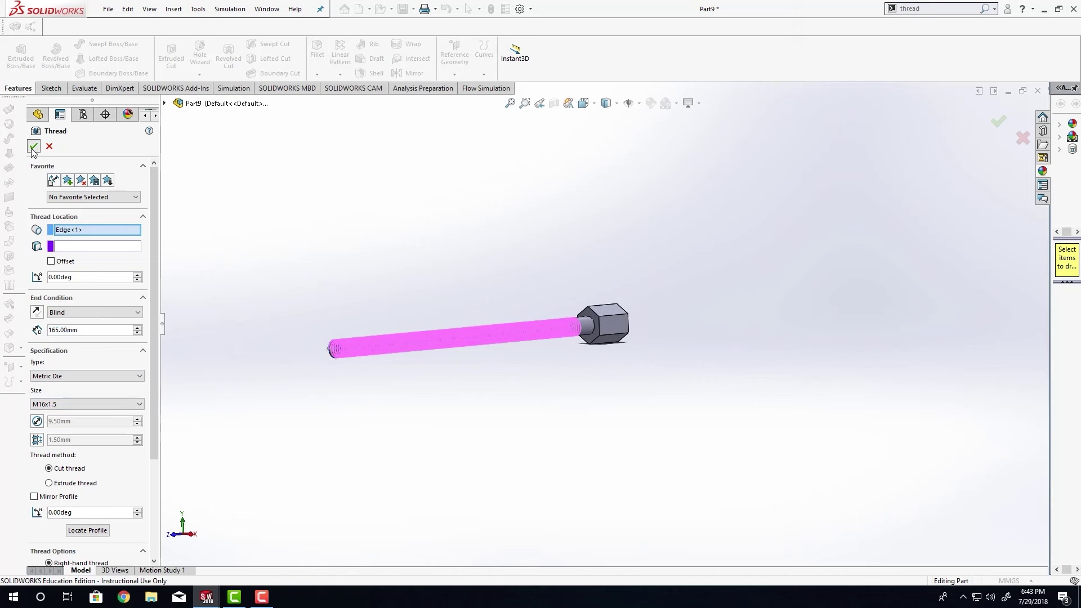